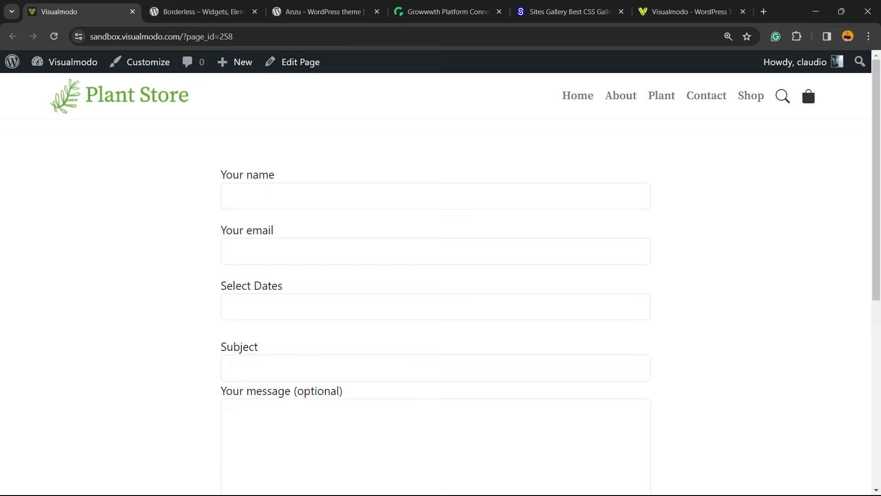
scroll(441, 275, down, 2)
Step: Pick 14 July 2022 from the Select Dates calendar so the field reads 14.07.2022
click(276, 191)
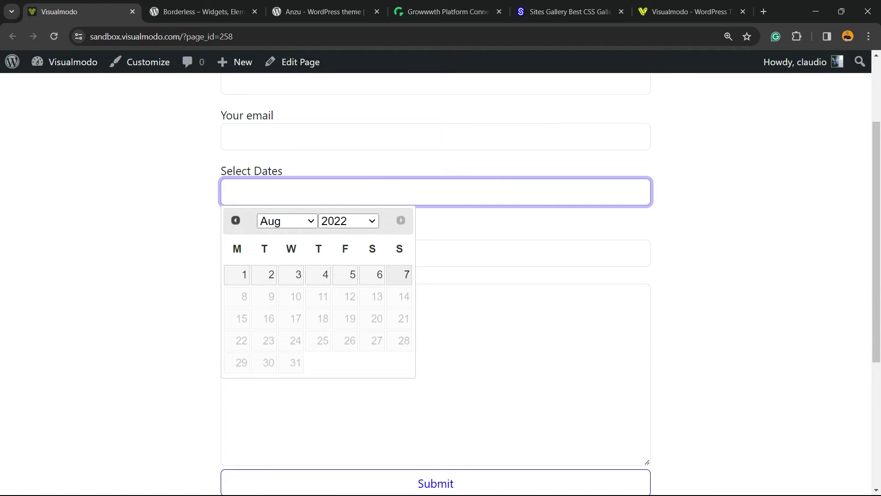
click(235, 220)
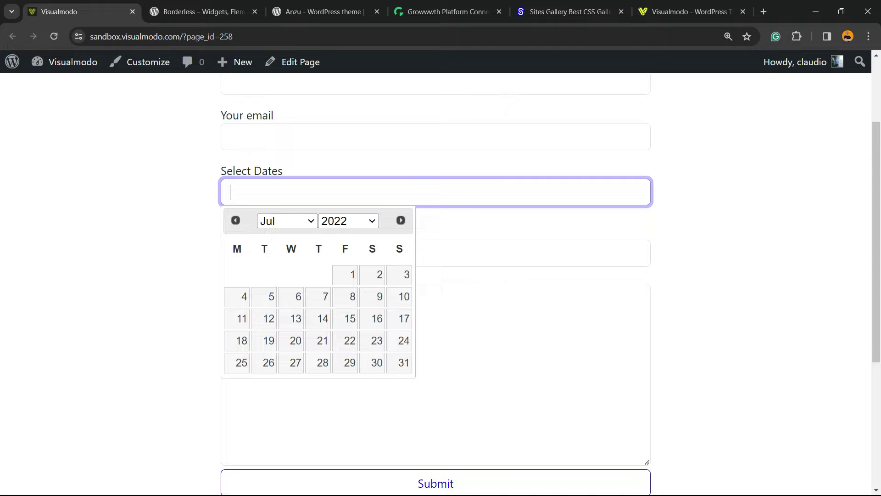
click(318, 318)
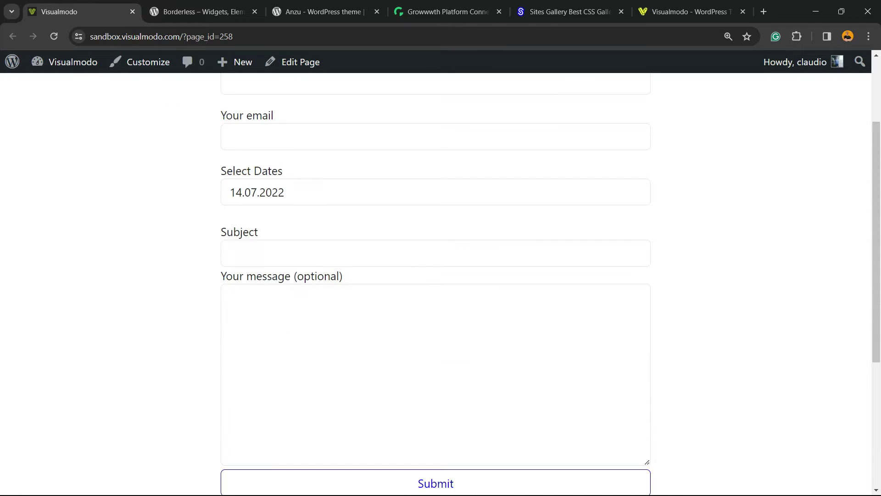
scroll(440, 275, up, 2)
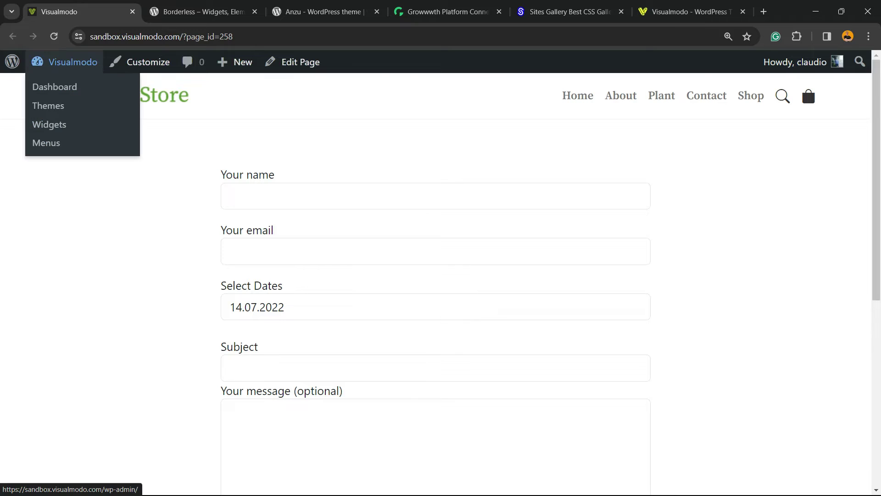
Step: Search Add New Plugins for 'contact form', fixing the misspelling, and confirm Contact Form 7 is Active
click(48, 87)
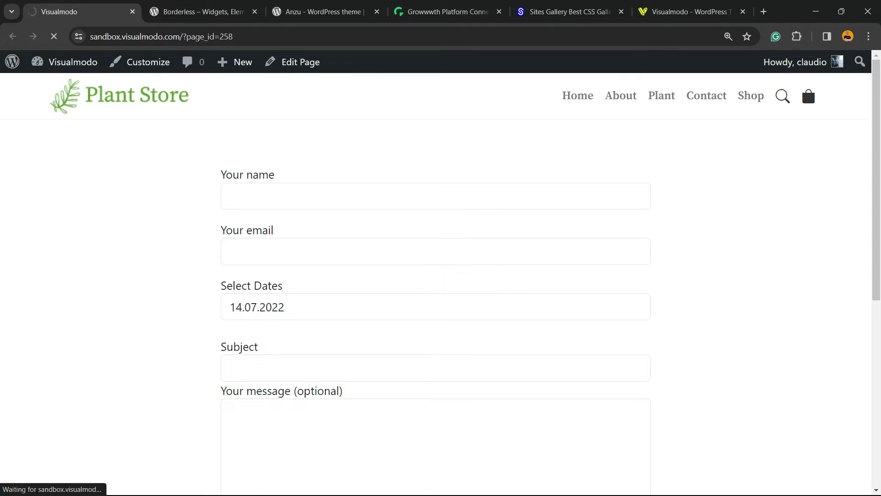
scroll(48, 188, down, 2)
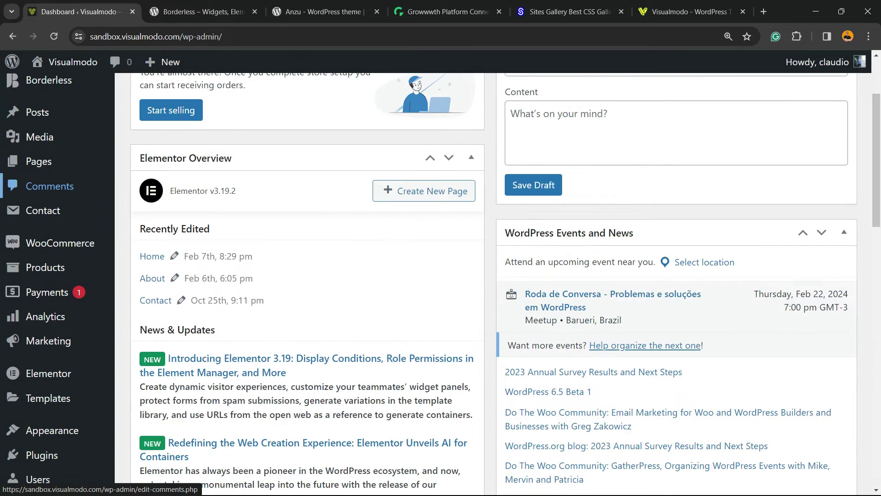
scroll(45, 316, down, 2)
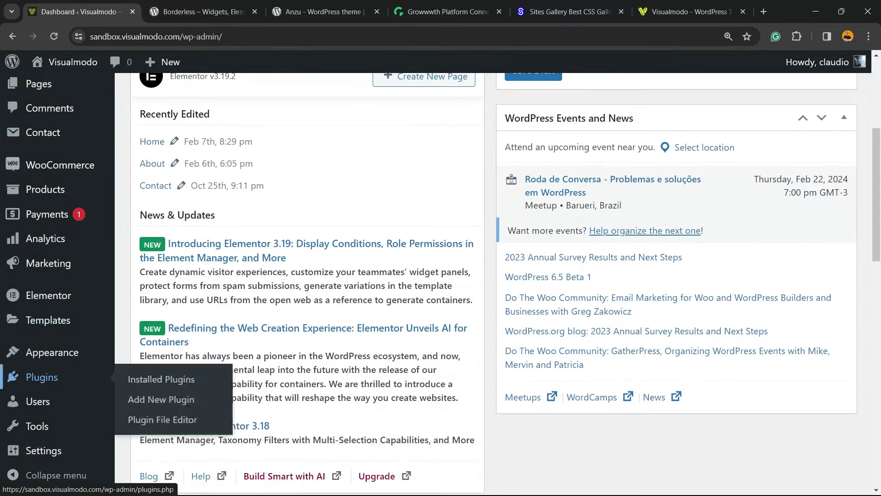
click(162, 399)
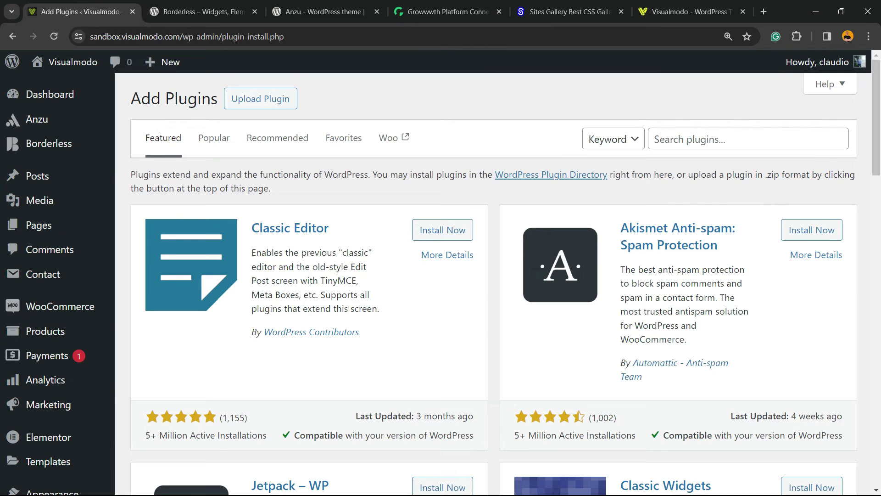
click(718, 139)
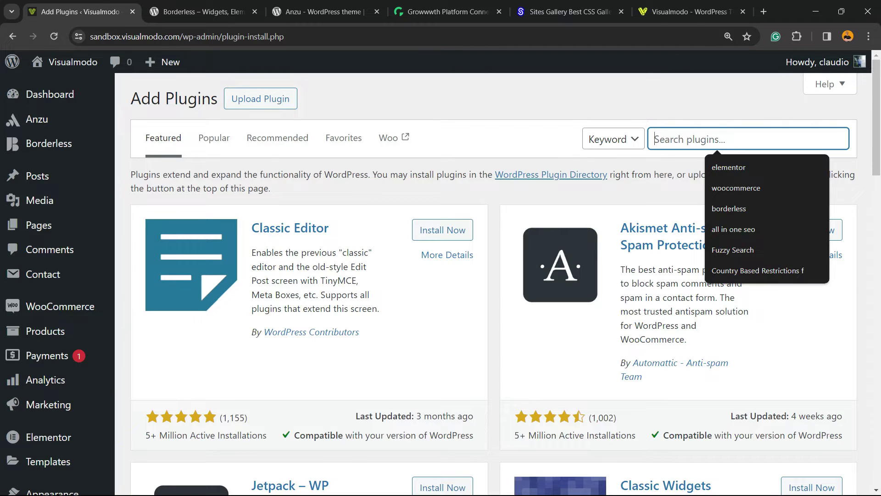
text(contac form)
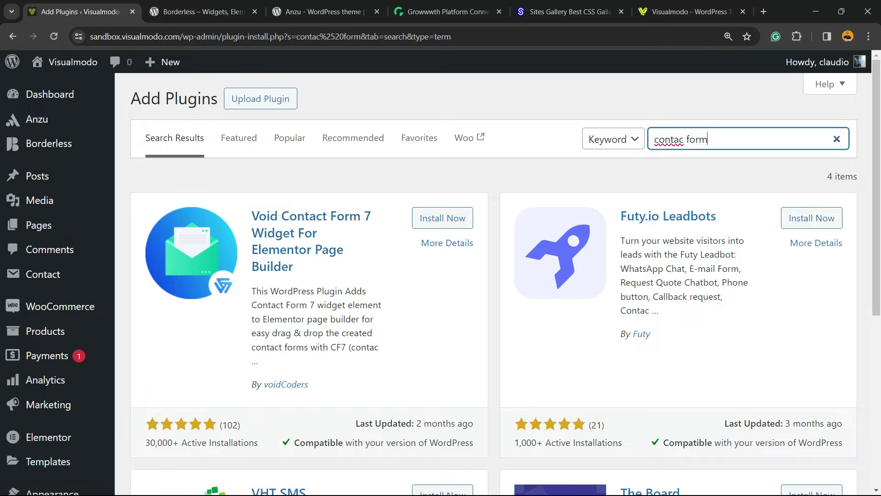
scroll(494, 290, down, 2)
scroll(494, 289, down, 2)
scroll(493, 289, down, 1)
scroll(494, 290, up, 5)
right_click(669, 140)
click(698, 157)
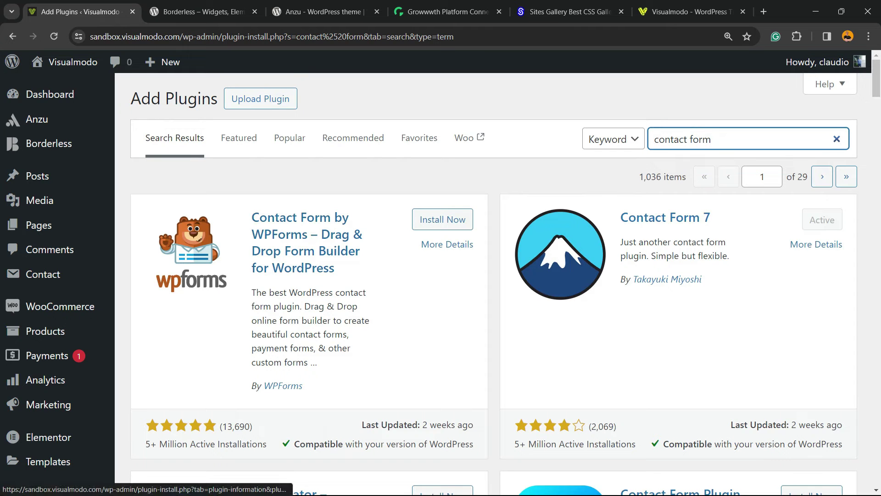
click(822, 219)
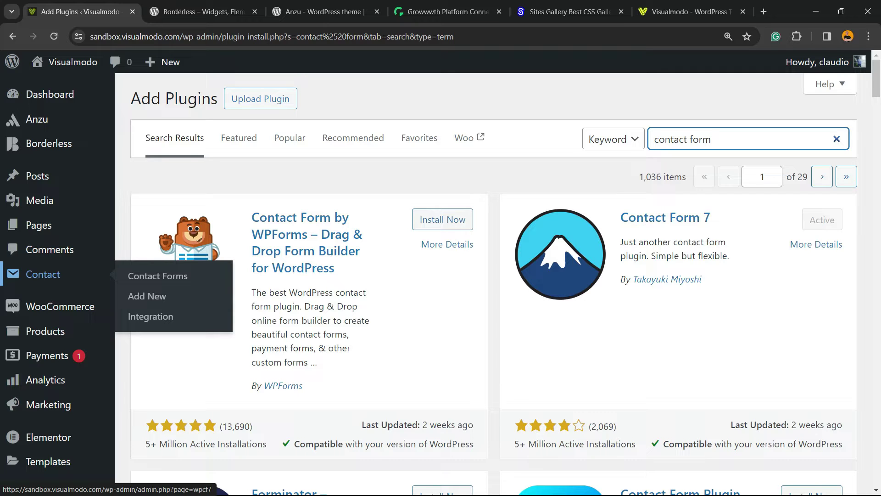
Step: Open Contact > Contact Forms and select the full shortcode of Contact form 1
click(43, 275)
click(157, 276)
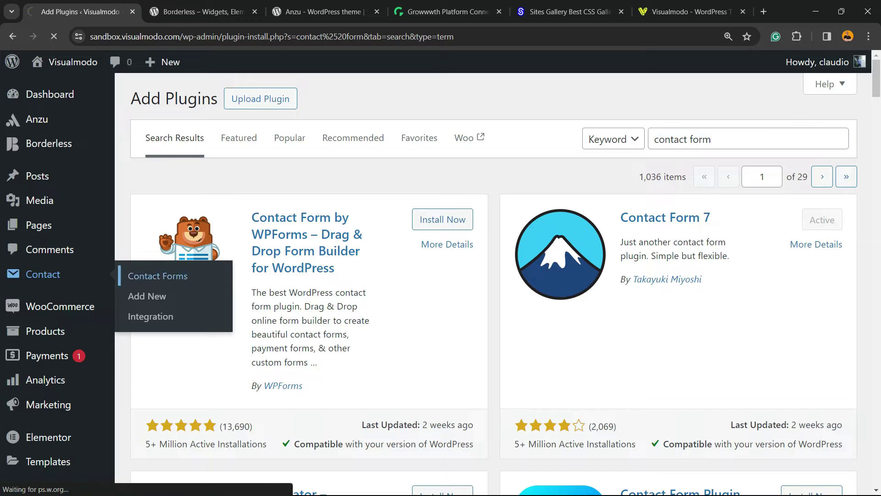
scroll(158, 276, down, 2)
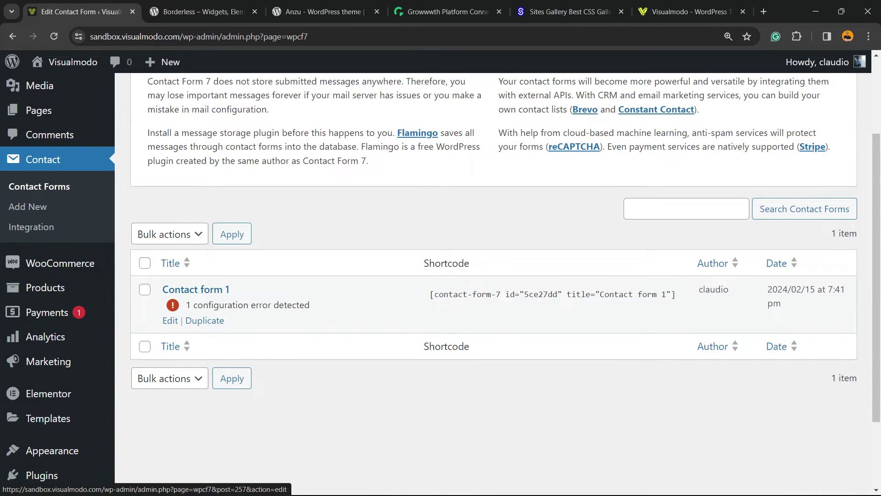
drag(229, 290, 176, 290)
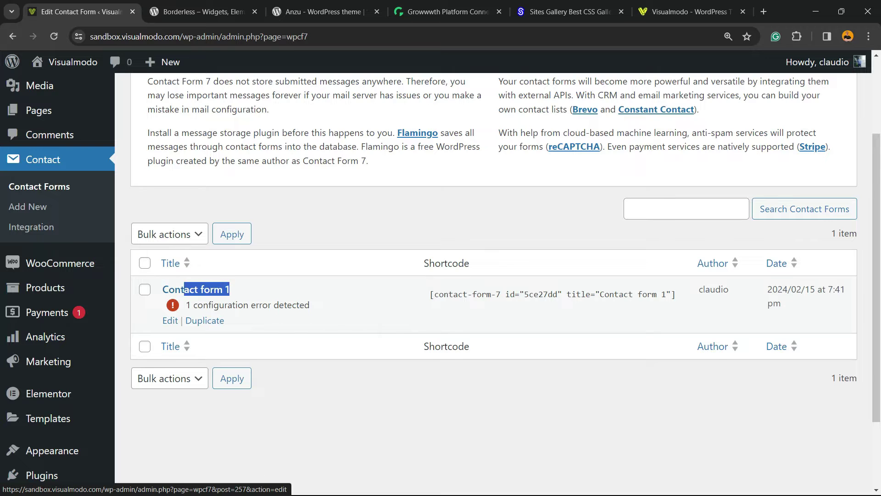
click(552, 295)
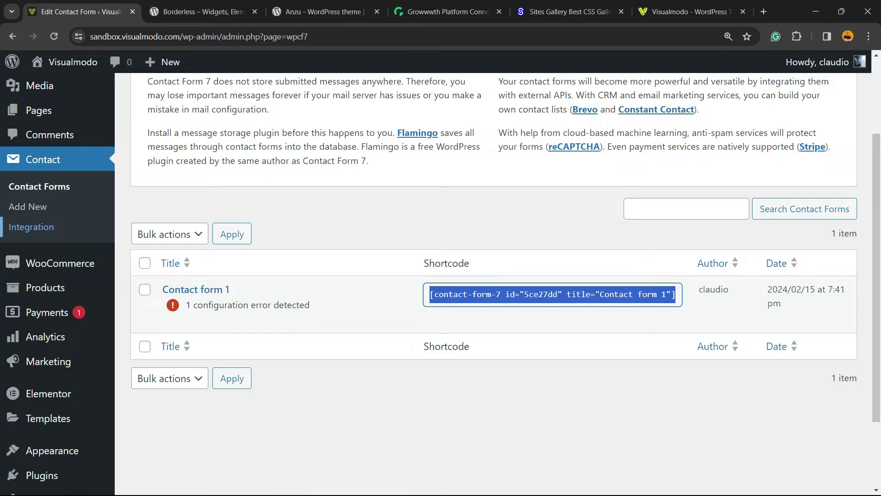
scroll(31, 231, down, 2)
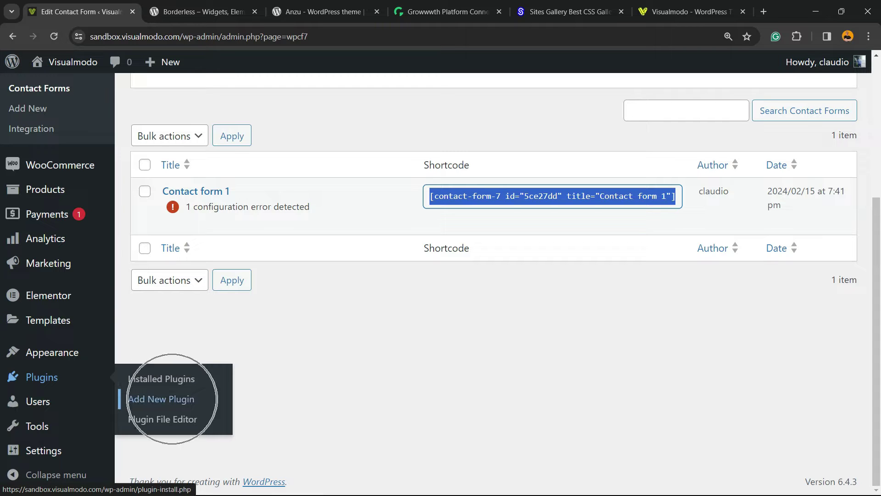
Step: Change the plugin search to 'datepicker' and find Custom Datepicker NMR among 352 results
click(160, 399)
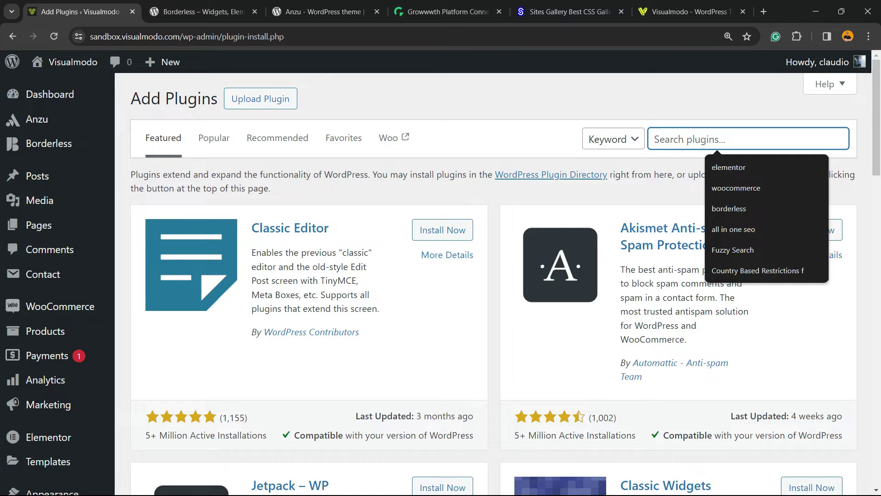
text(da)
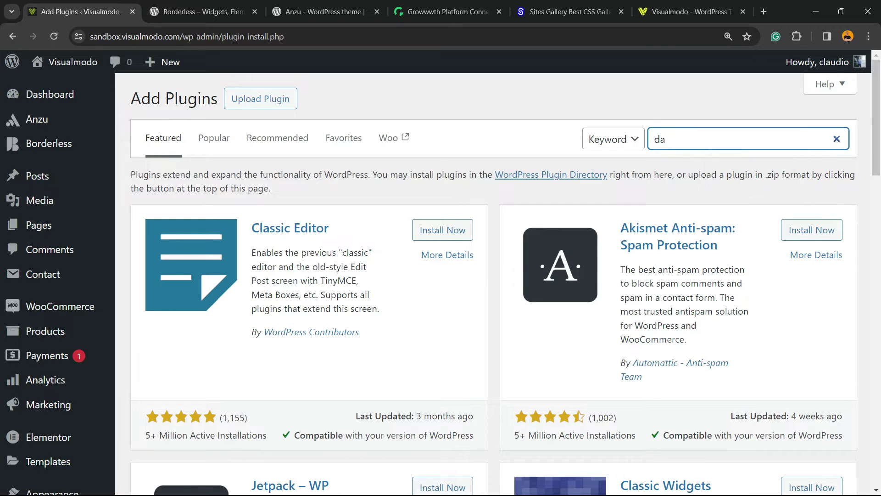
text(t)
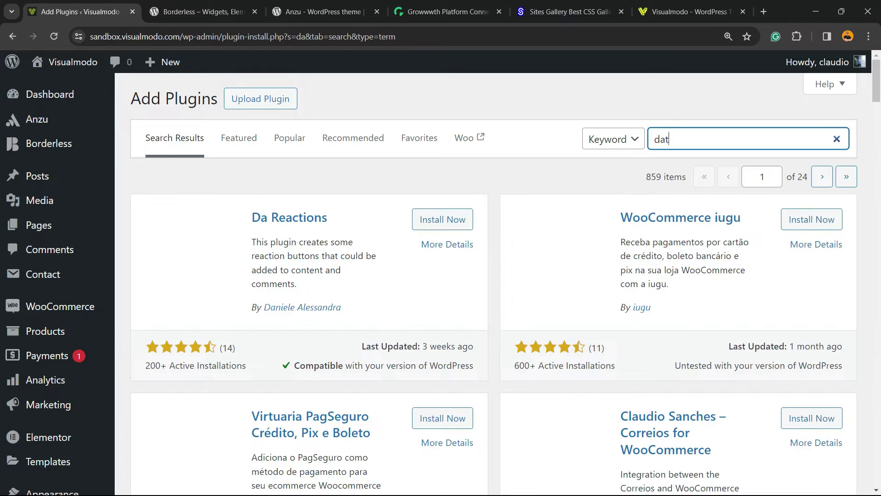
text(e)
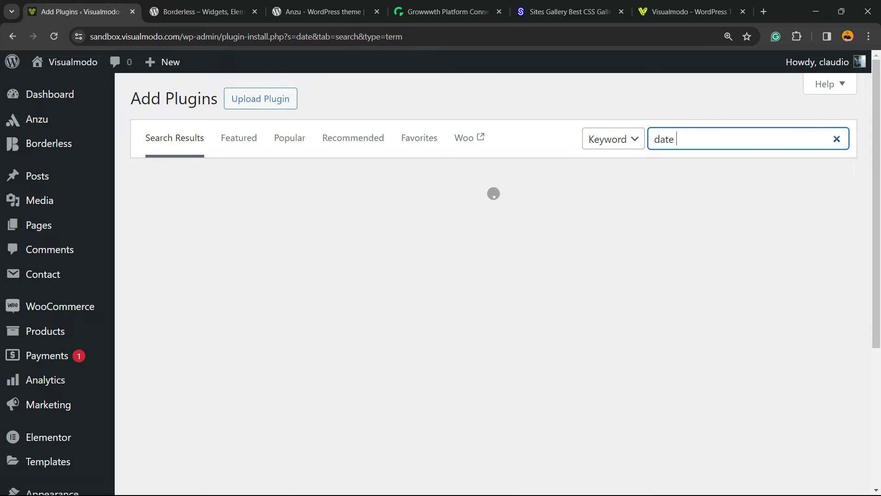
text( picker)
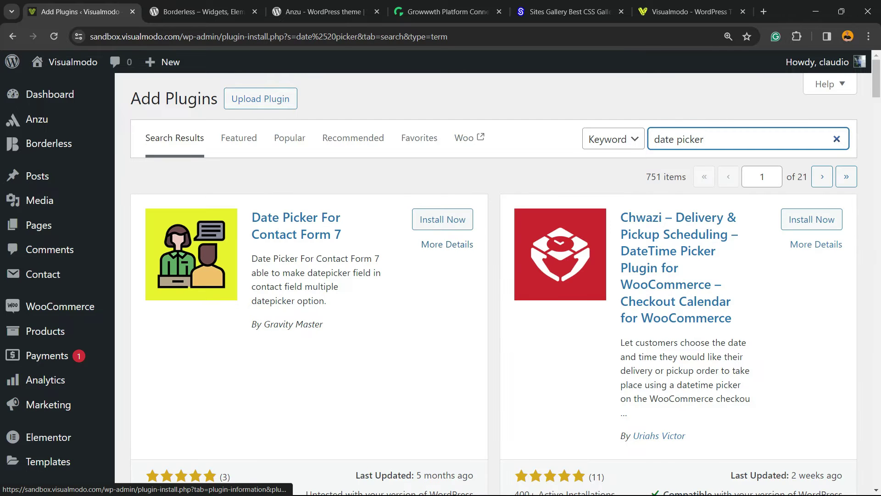
scroll(441, 276, down, 2)
scroll(441, 276, down, 3)
scroll(440, 276, down, 5)
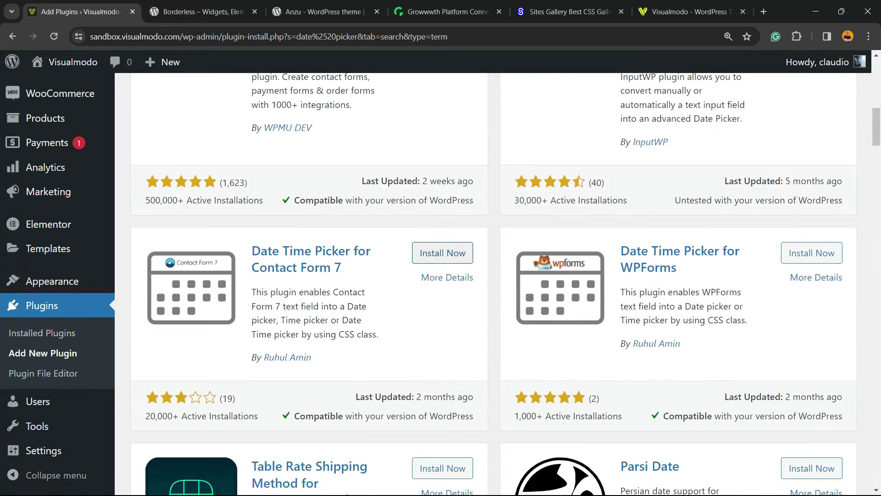
scroll(443, 248, down, 3)
scroll(443, 249, up, 1)
scroll(443, 255, up, 3)
scroll(443, 255, down, 1)
scroll(443, 255, down, 2)
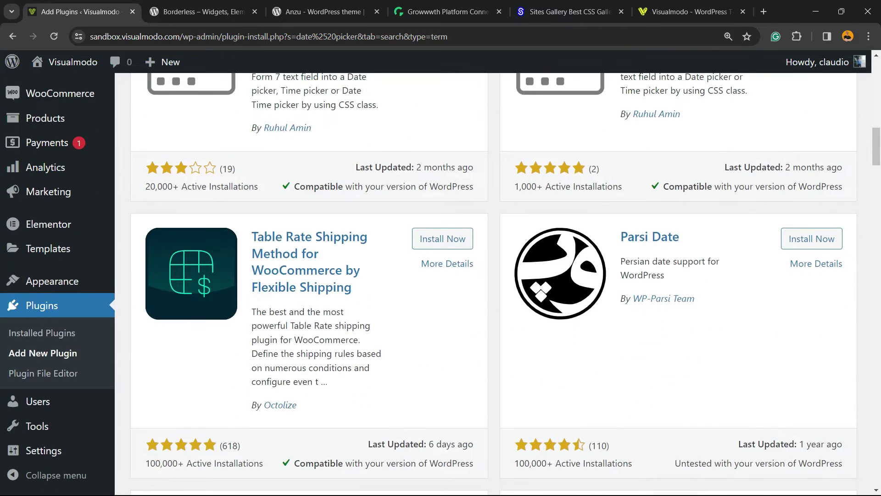
scroll(493, 282, down, 5)
scroll(493, 282, down, 5)
scroll(493, 282, down, 2)
scroll(493, 283, down, 1)
scroll(493, 283, down, 3)
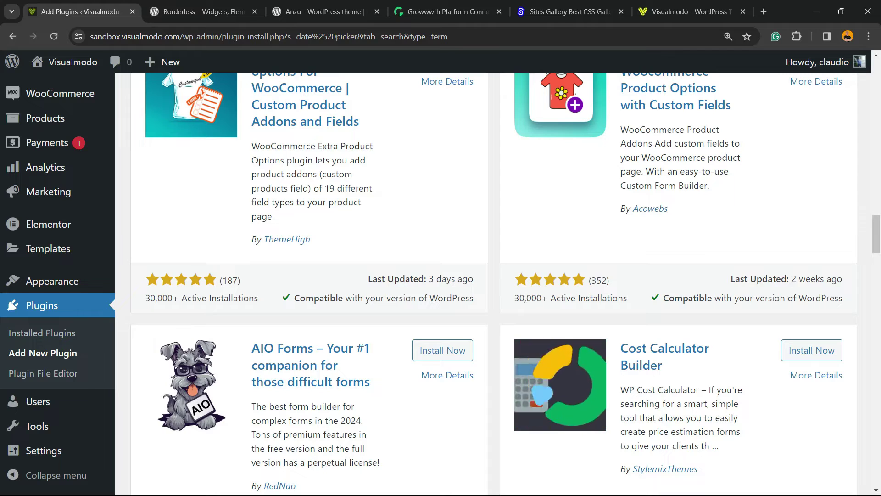
scroll(492, 282, down, 5)
scroll(493, 283, down, 3)
scroll(493, 283, down, 1)
scroll(493, 283, down, 2)
key(Home)
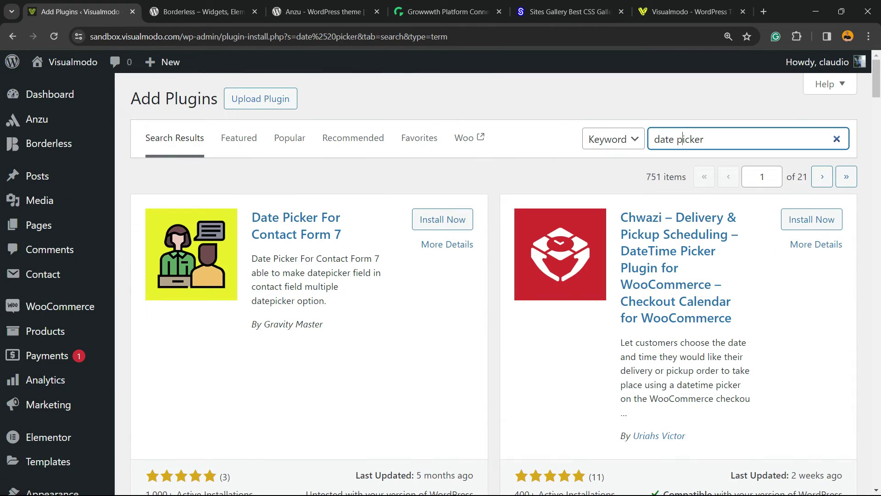
key(BackSpace)
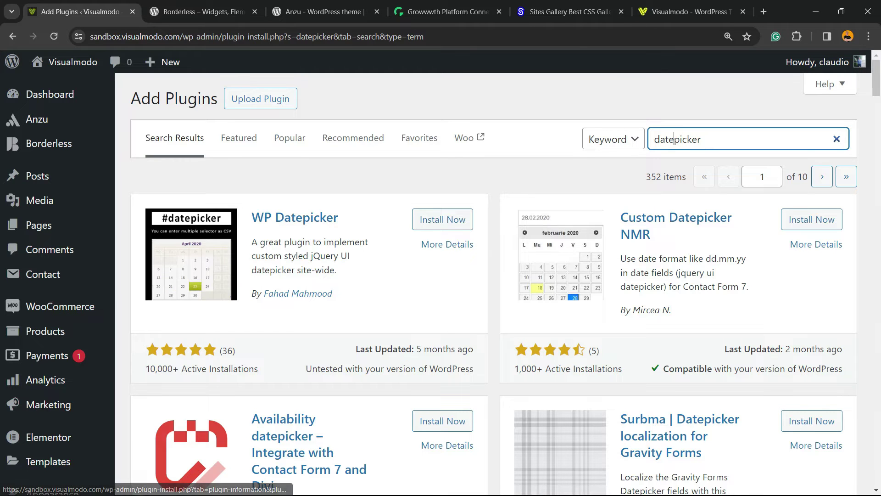
drag(620, 217, 651, 234)
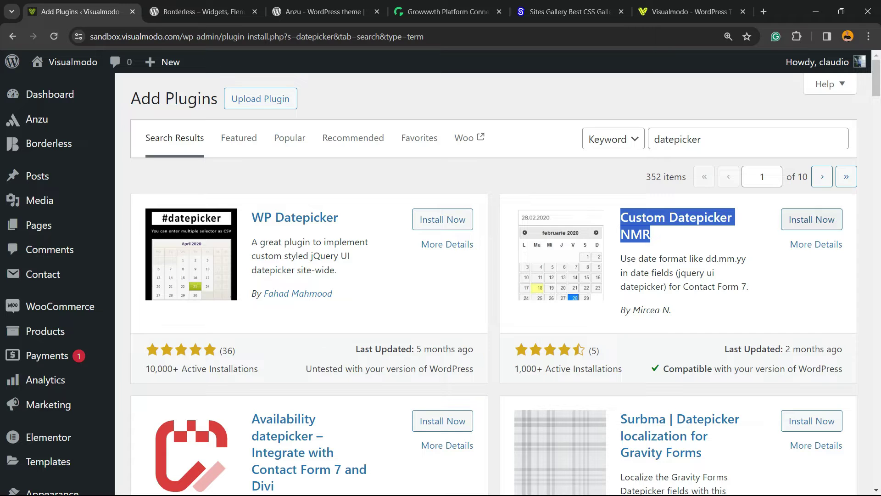
Step: Install and activate Custom Datepicker NMR, then list the contact forms showing Contact form 1
click(813, 220)
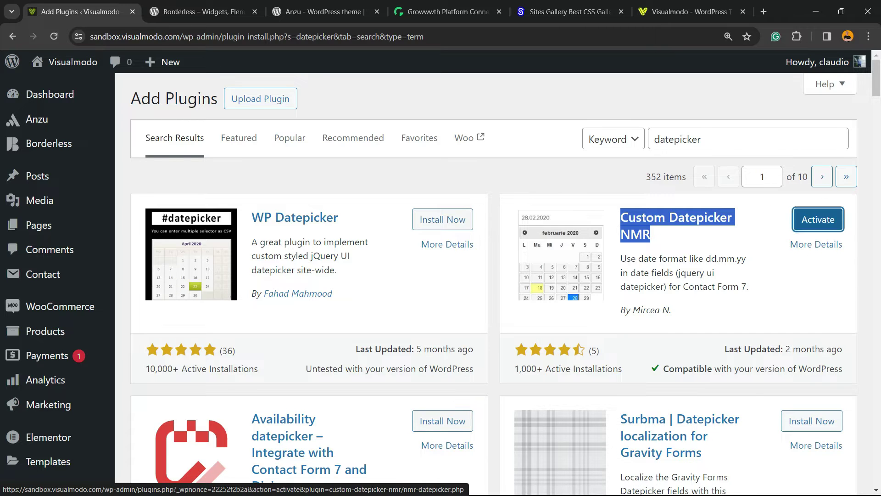
click(818, 219)
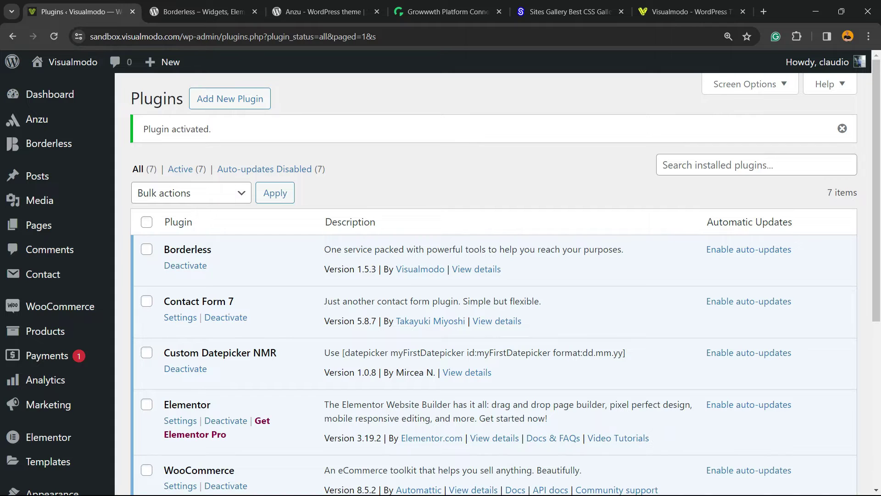
scroll(441, 276, down, 3)
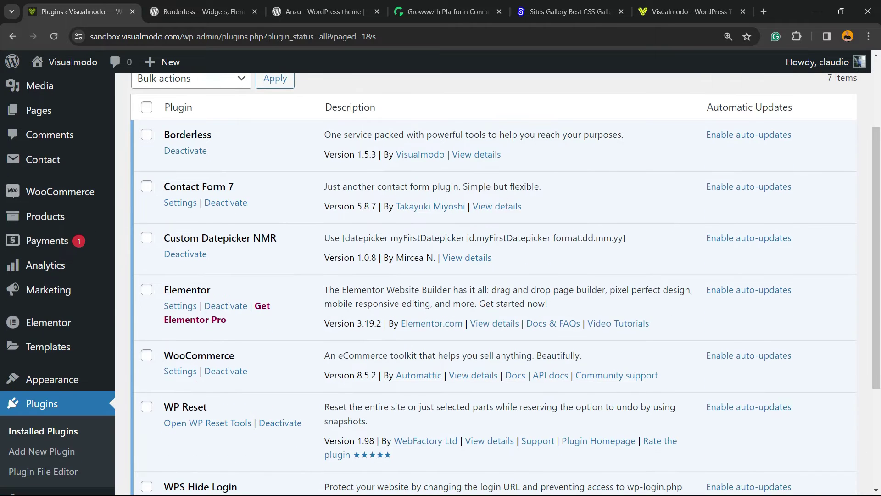
scroll(42, 269, up, 3)
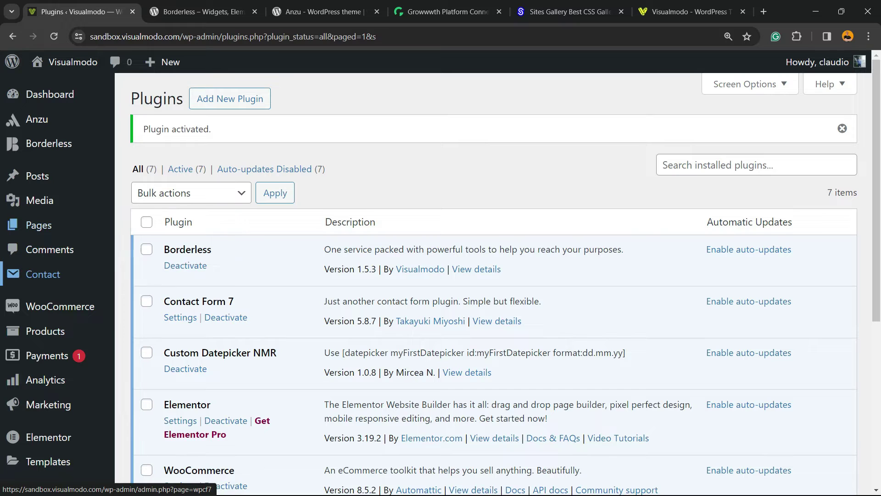
click(54, 278)
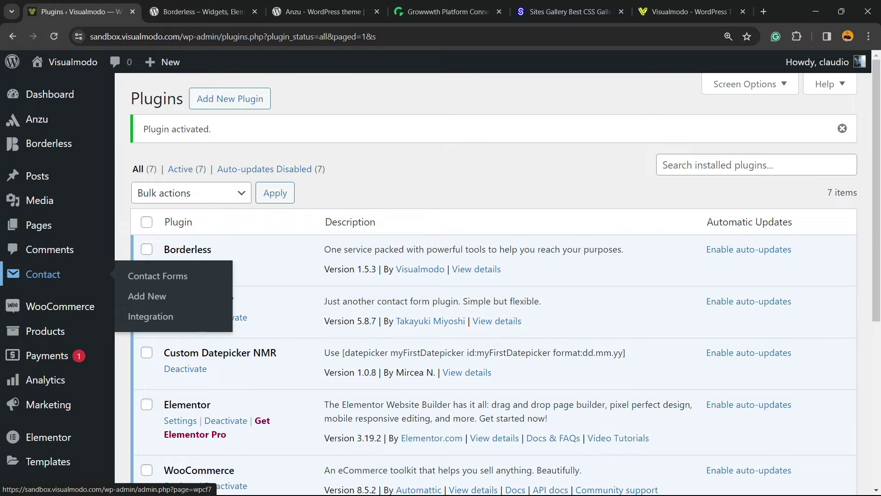
click(158, 276)
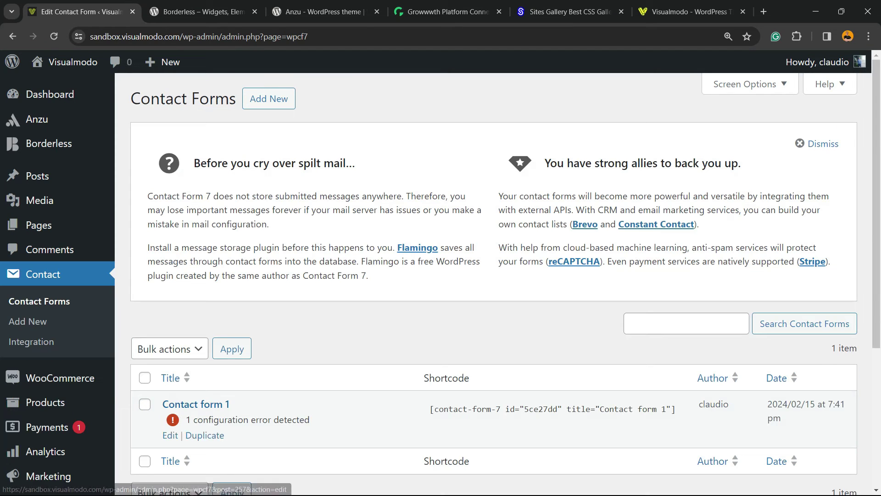
Step: Open Contact form 1 and cut the Select Dates datepicker block from its template
click(196, 405)
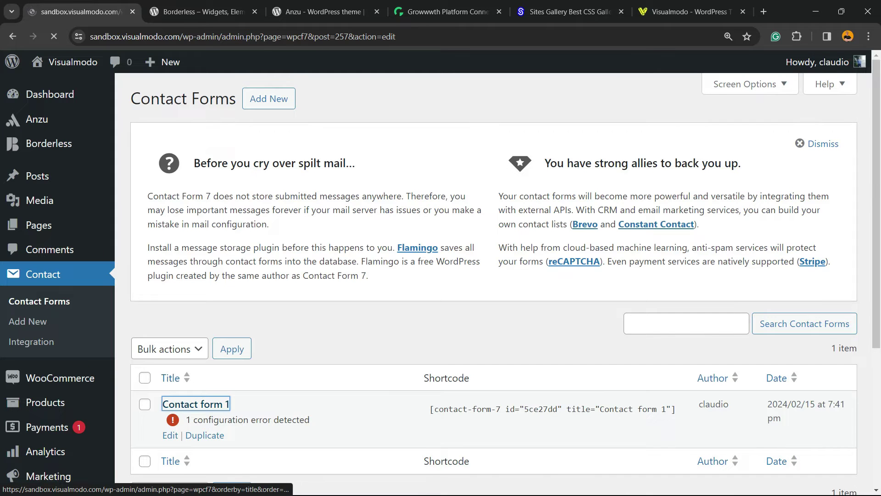
scroll(441, 275, down, 2)
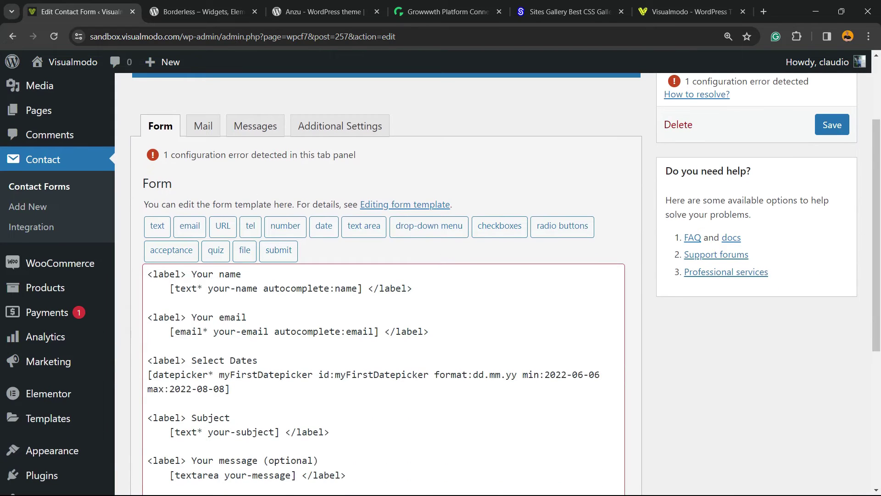
scroll(441, 276, down, 2)
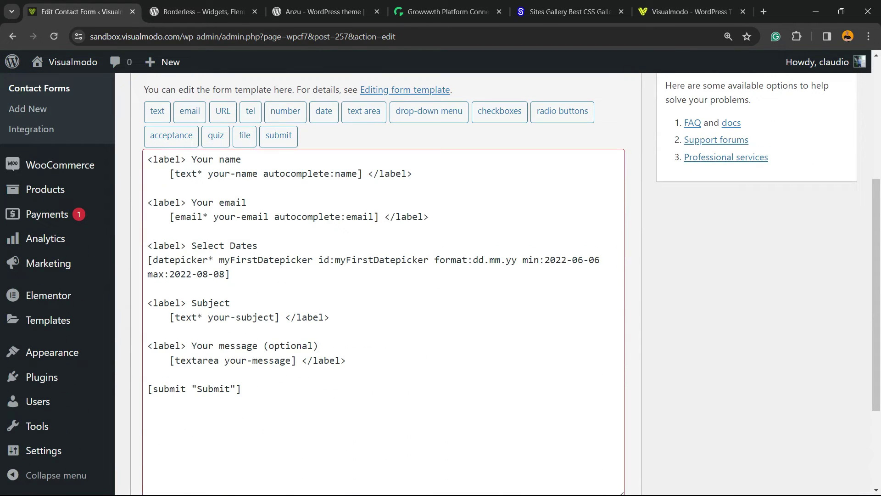
triple_click(372, 259)
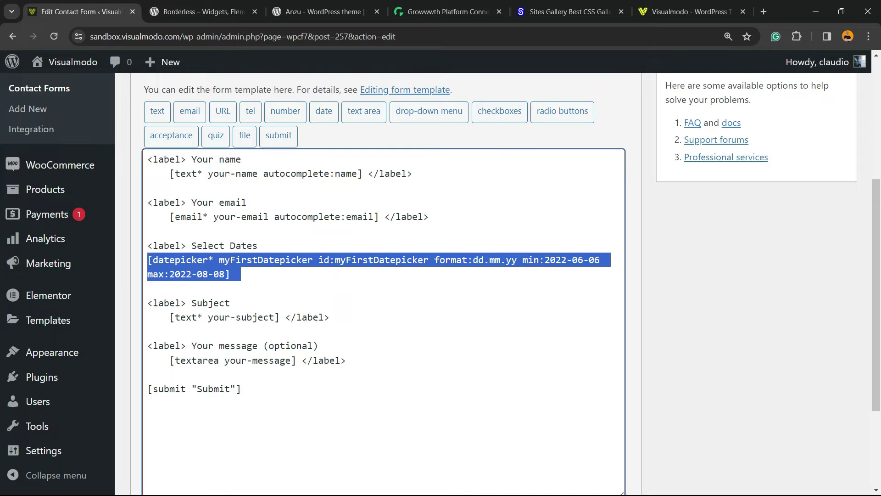
mouse_move(231, 274)
mouse_down()
mouse_move(148, 260)
mouse_move(147, 245)
mouse_up()
key(ctrl+c)
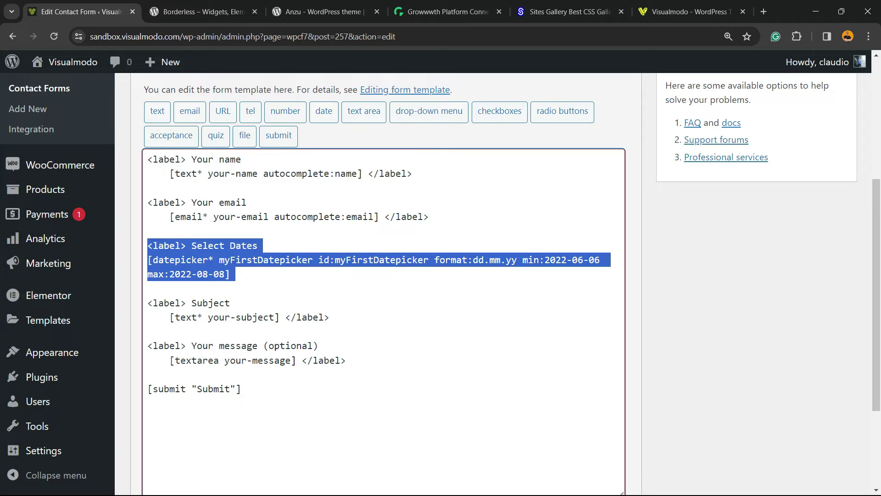
key(BackSpace)
key(BackSpace)
key(BackSpace)
scroll(386, 276, up, 2)
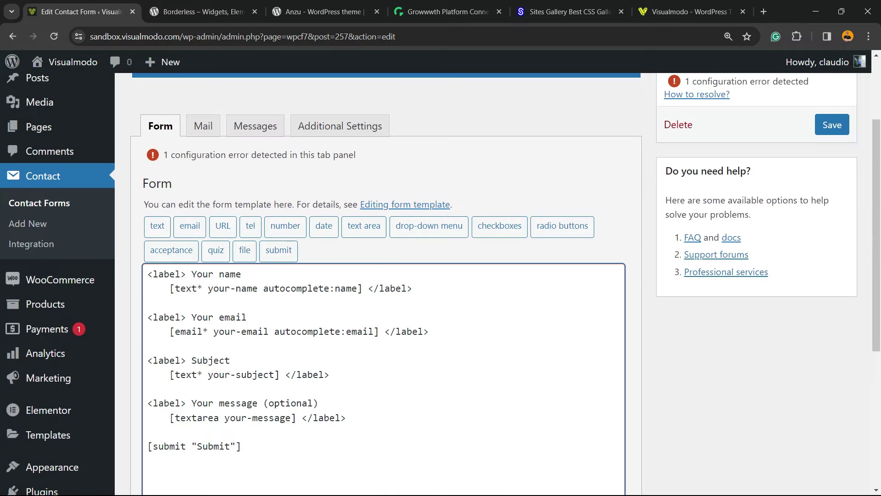
scroll(386, 276, down, 2)
Step: Paste the Select Dates datepicker block back on a new line after the email field
mouse_move(242, 332)
mouse_down()
mouse_move(147, 203)
mouse_move(147, 160)
mouse_move(148, 288)
mouse_move(242, 331)
mouse_up()
key(ctrl+a)
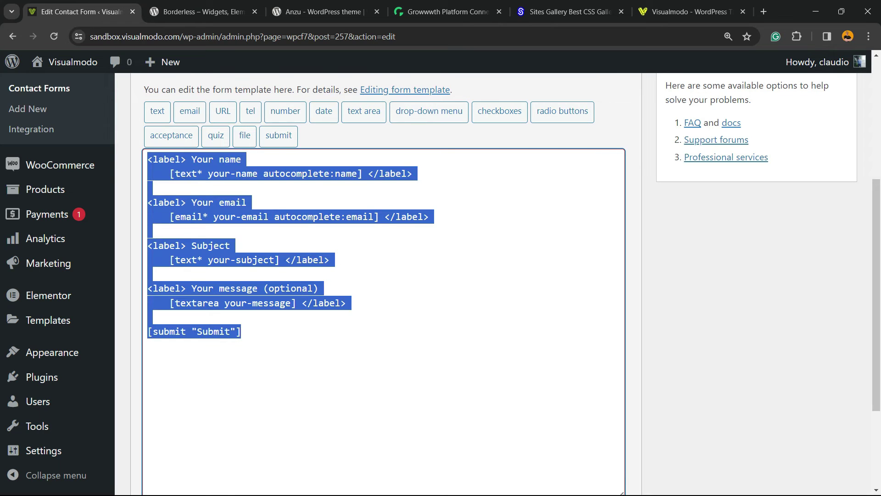
mouse_move(147, 160)
mouse_down()
mouse_move(148, 330)
mouse_move(242, 331)
mouse_up()
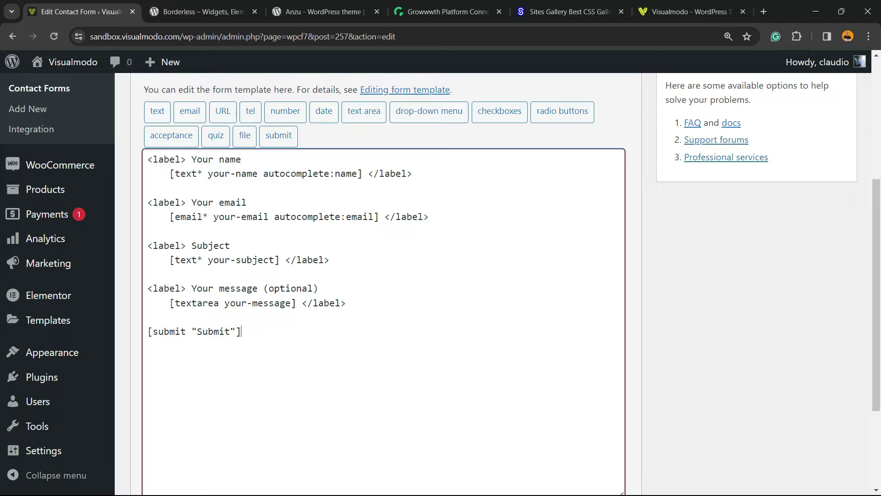
key(shift+Left)
key(shift+Left)
key(shift+Left)
key(Left)
key(Return)
key(Return)
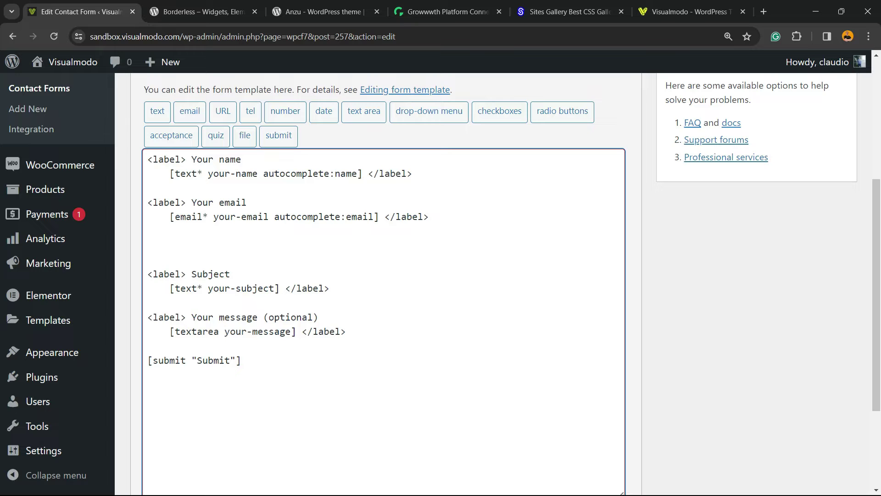
key(ctrl+v)
key(shift+Up)
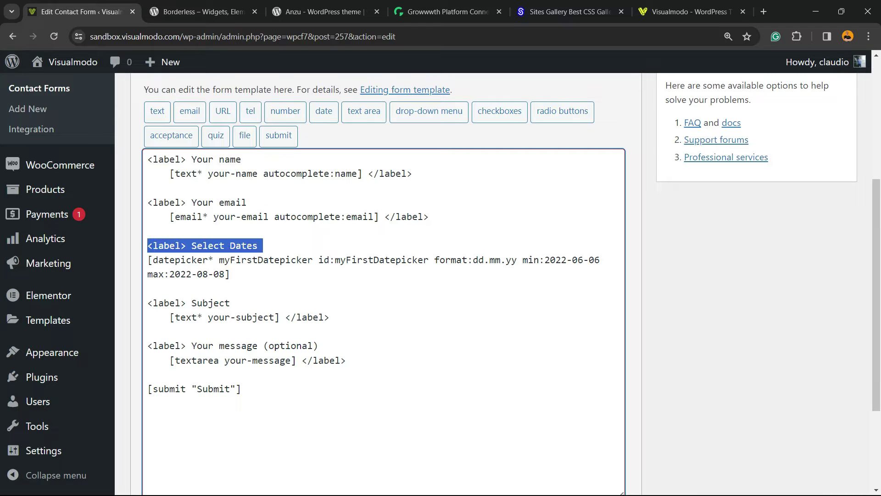
click(180, 245)
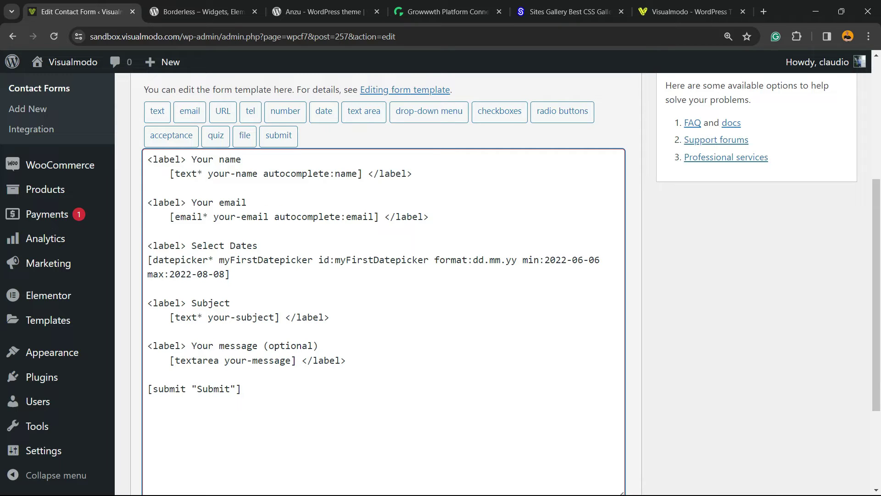
drag(197, 245, 258, 245)
Step: Glance at the Borderless and Visualmodo browser tabs, then return to the form editor
click(200, 12)
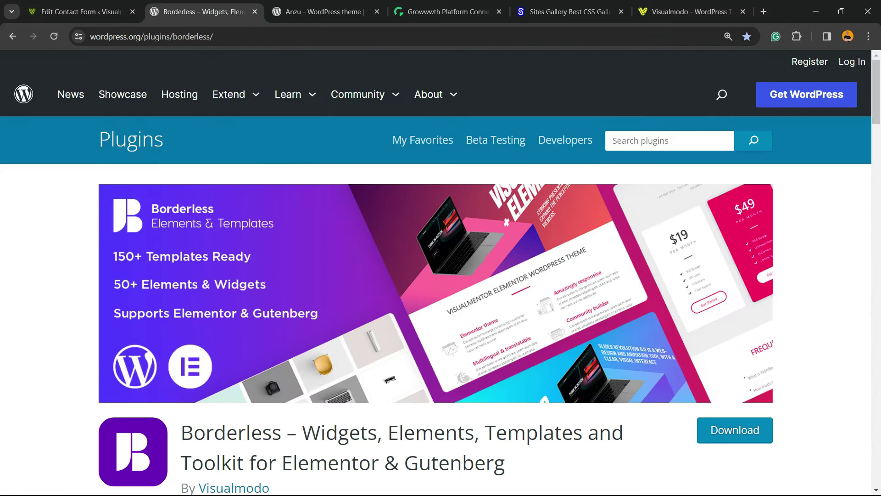
click(685, 12)
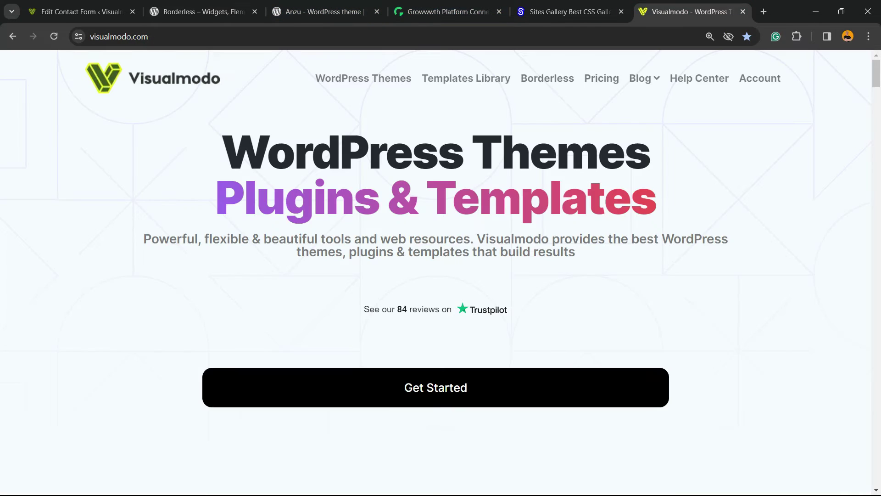
click(79, 11)
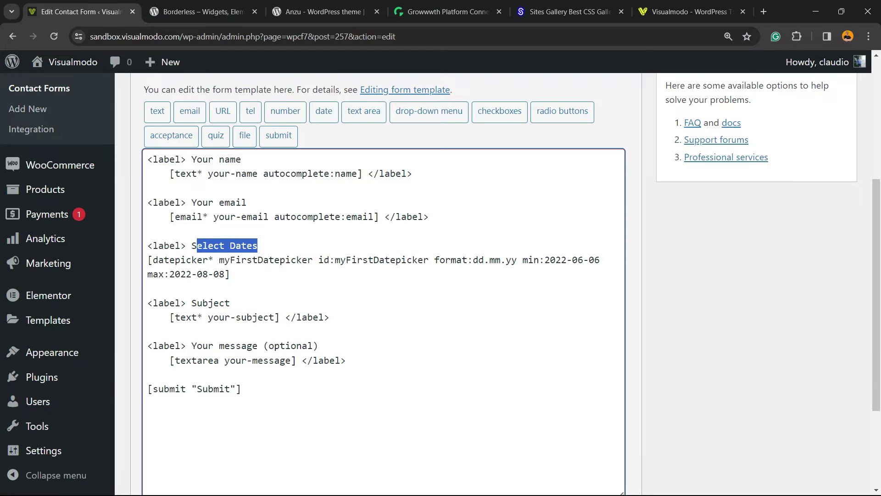
Step: Inspect the datepicker shortcode and its dd.mm.yy date format up close
click(240, 245)
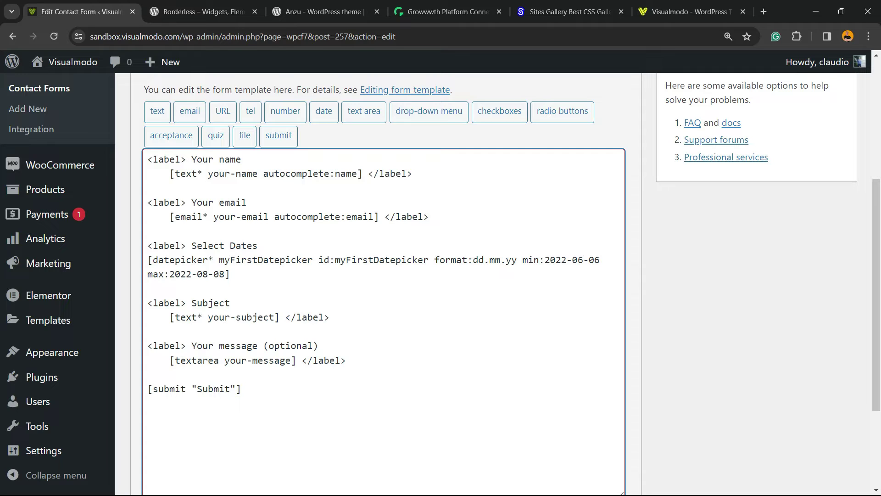
mouse_move(147, 259)
mouse_down()
mouse_move(375, 260)
mouse_move(260, 245)
mouse_move(518, 260)
mouse_up()
click(493, 260)
key(ctrl+plus)
key(ctrl+plus)
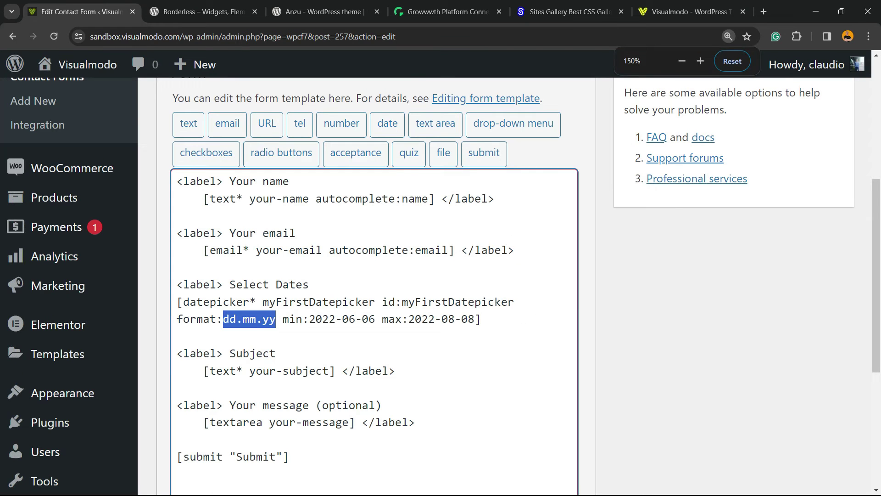
click(336, 319)
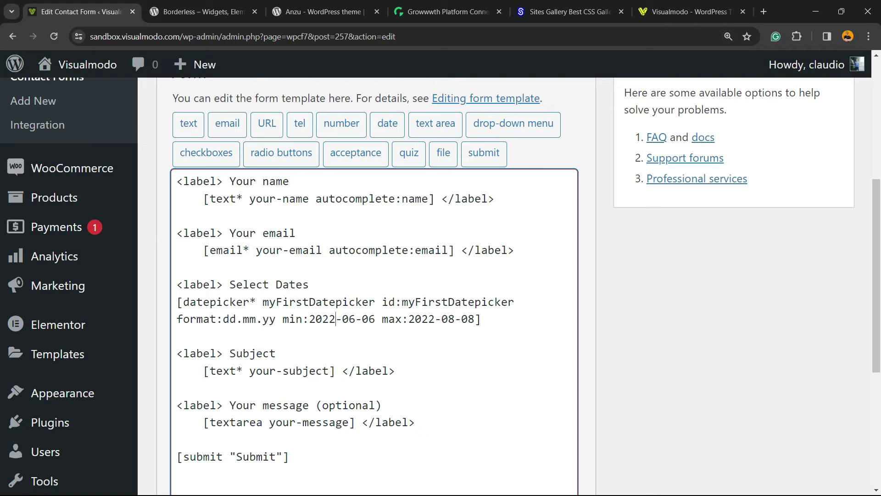
key(shift+Left)
text(7)
key(shift+Left)
text(5)
key(shift+Left)
text(4)
key(Delete)
text(4)
scroll(441, 276, up, 10)
click(822, 230)
key(ctrl+minus)
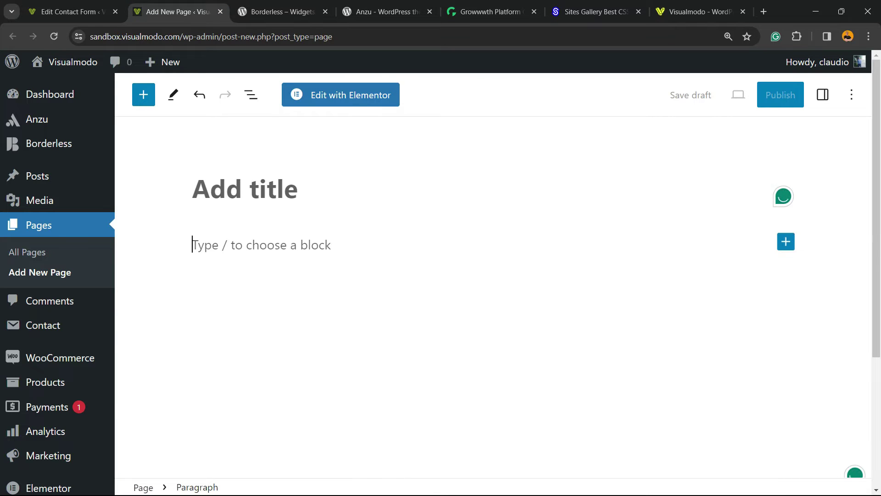
Step: Insert a Contact Form 7 block with Contact form 1 into a new page and publish it
click(786, 242)
click(786, 241)
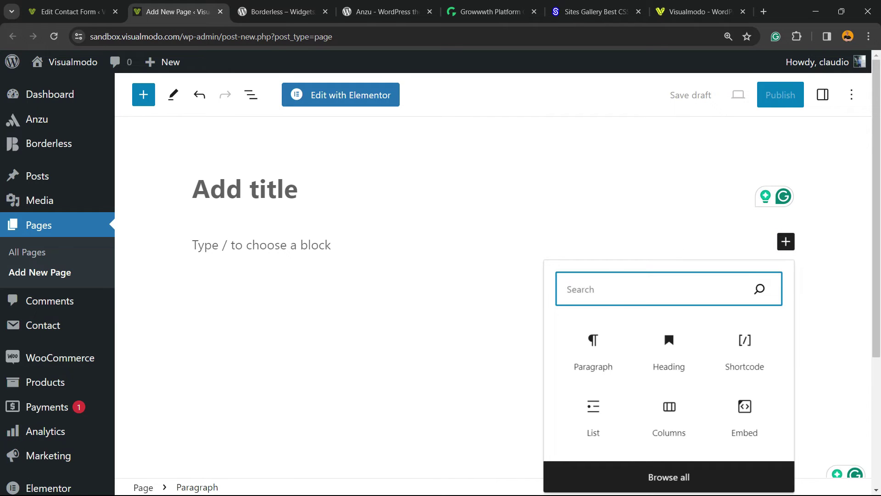
text(contact)
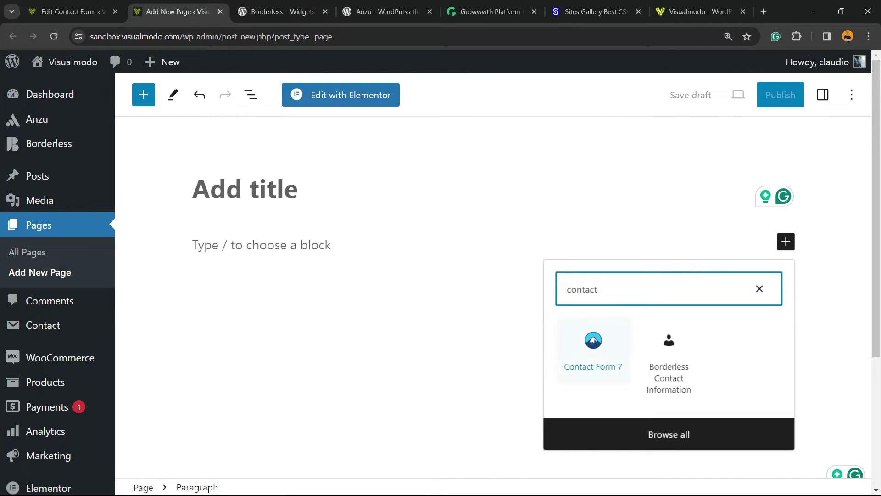
click(593, 347)
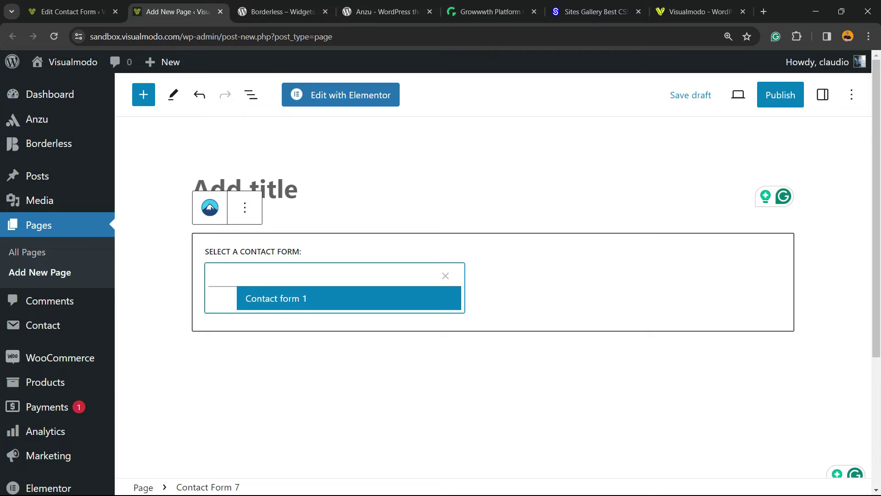
key(Return)
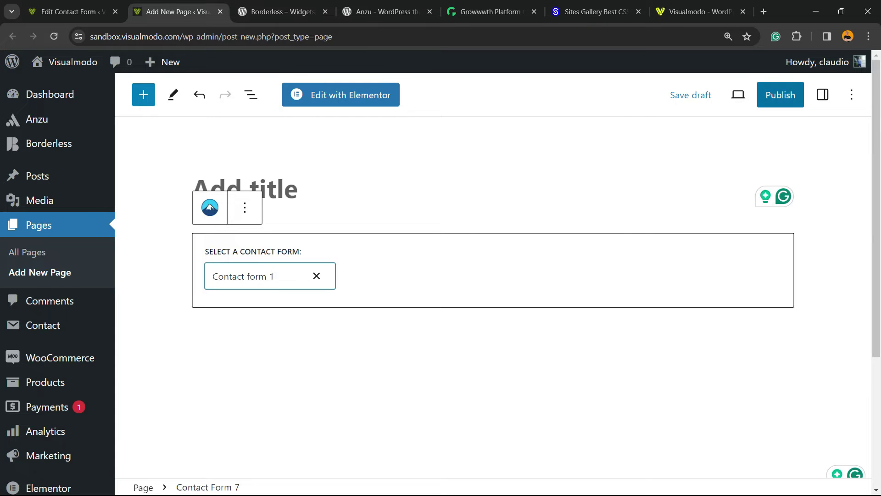
click(780, 94)
click(722, 95)
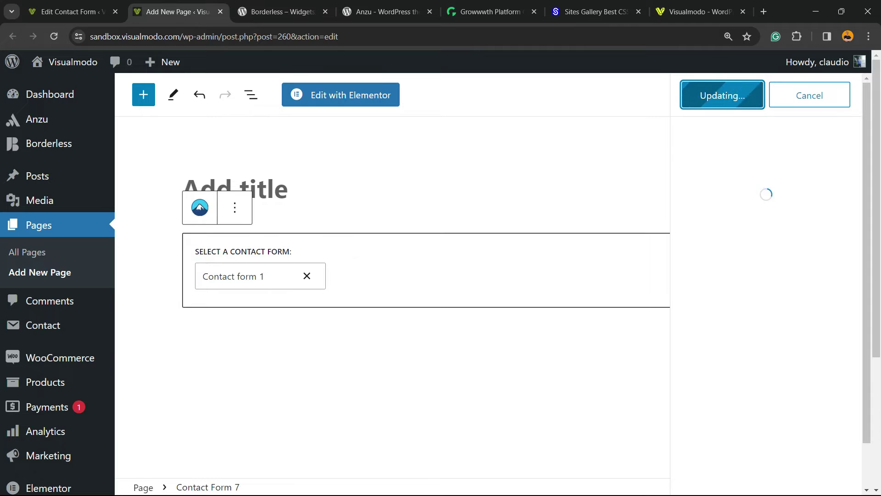
right_click(252, 453)
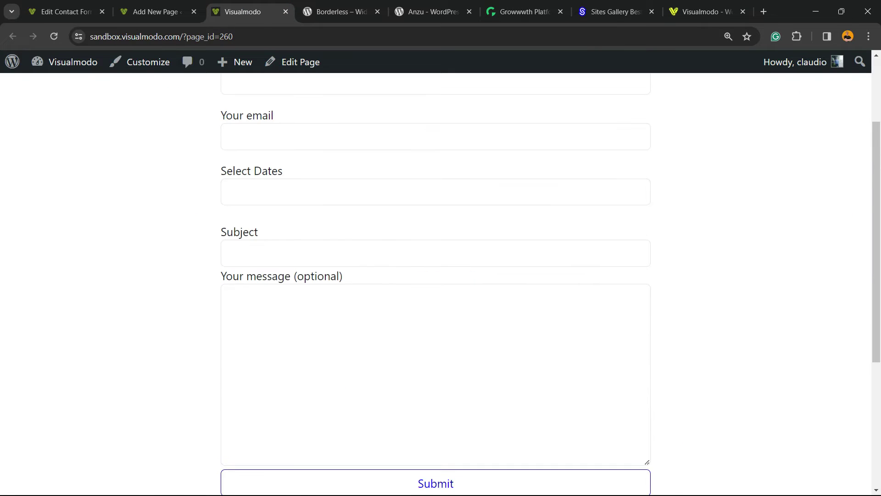
scroll(806, 84, up, 2)
Step: Check the live calendar only offers June–August 2024, then pick 13 June 2024
click(435, 306)
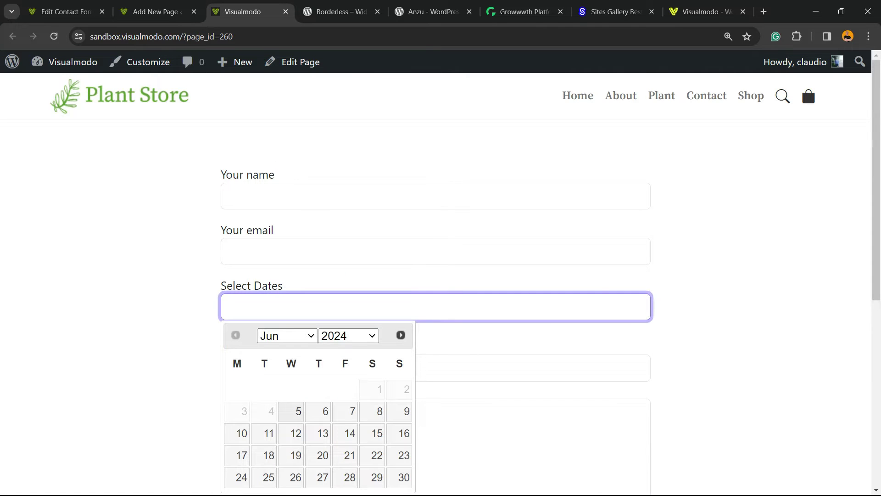
scroll(435, 306, down, 2)
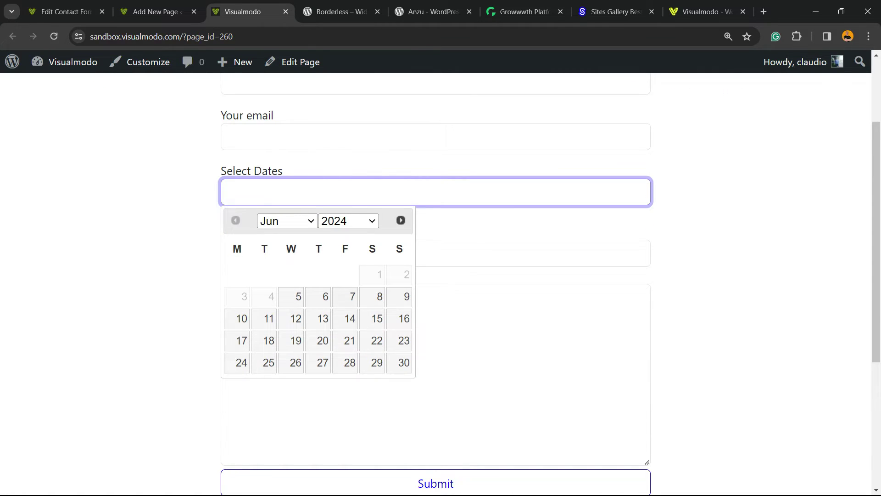
click(286, 221)
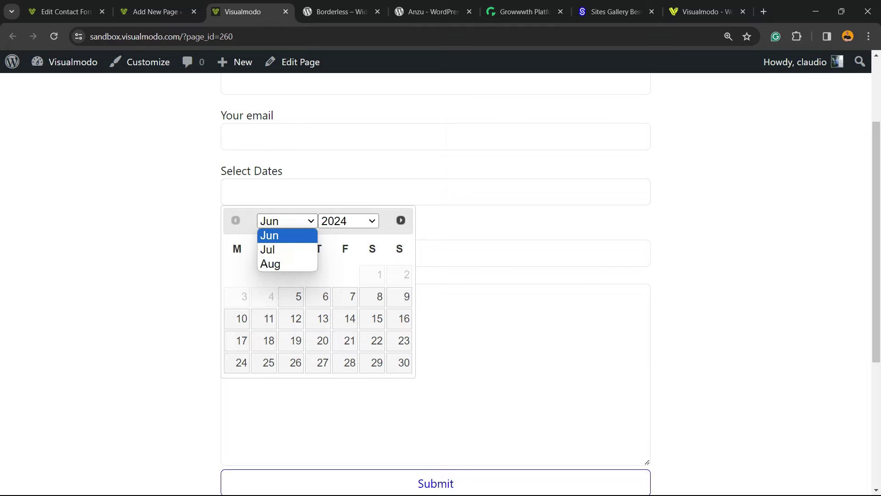
click(271, 264)
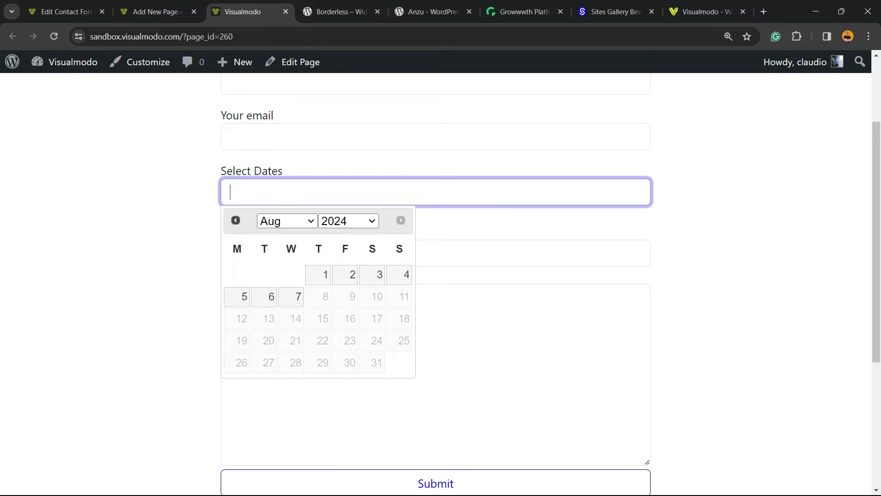
key(Tab)
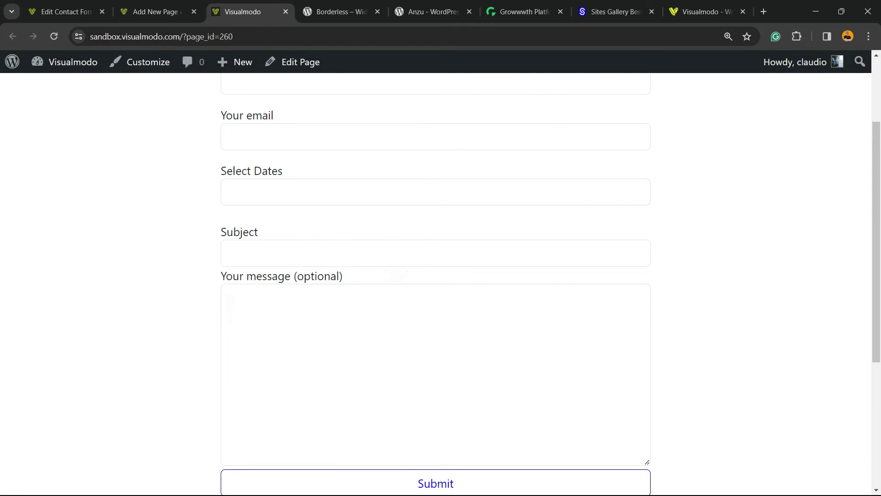
key(shift+Tab)
click(322, 318)
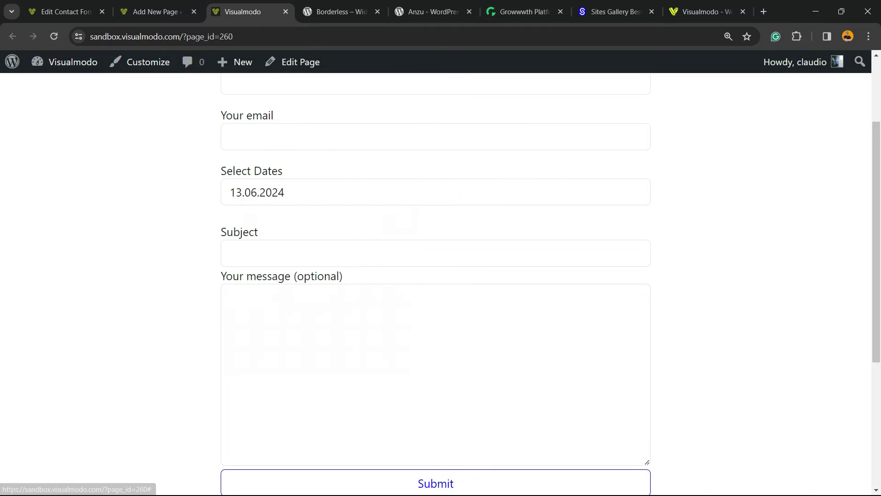
scroll(440, 276, down, 3)
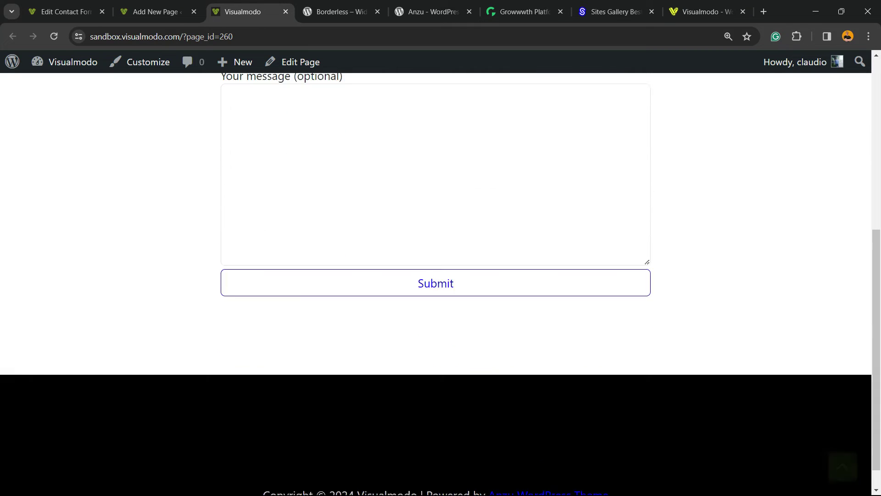
scroll(441, 275, up, 2)
scroll(440, 276, up, 3)
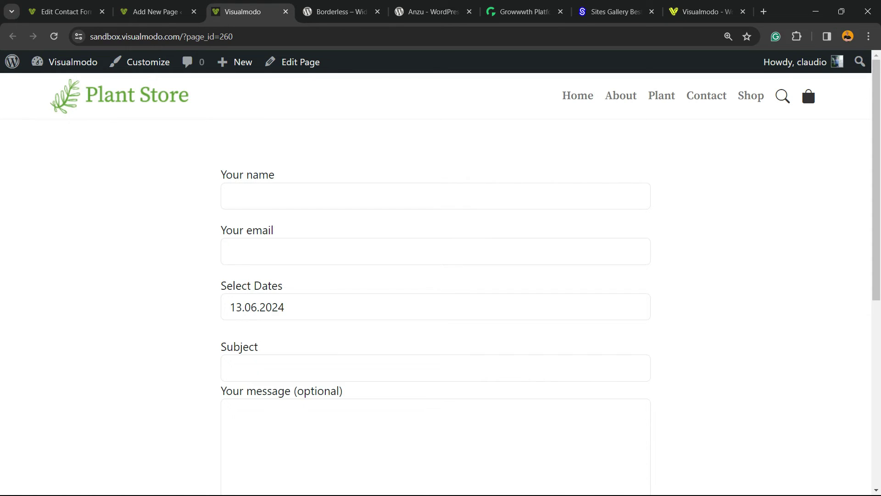
Step: Change the label to 'Select dates' and delete the Subject field block
key(ctrl+shift+Tab)
key(ctrl+shift+Tab)
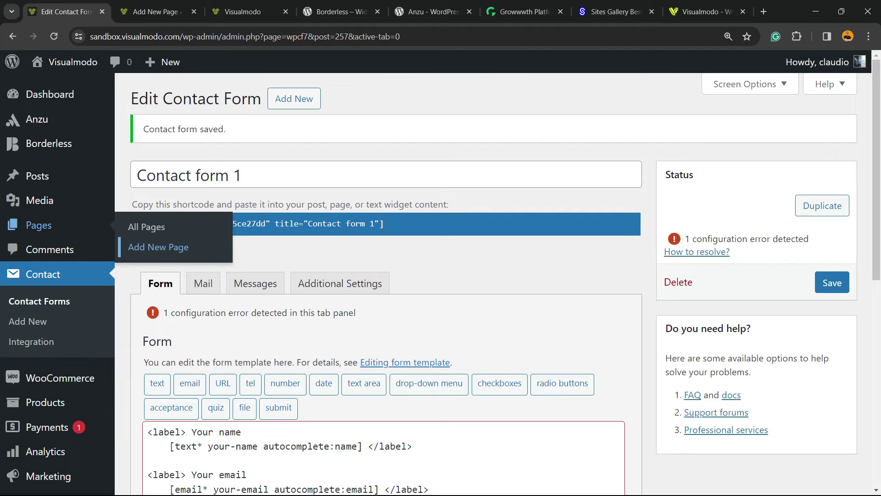
scroll(385, 275, down, 3)
triple_click(194, 202)
triple_click(197, 246)
click(204, 289)
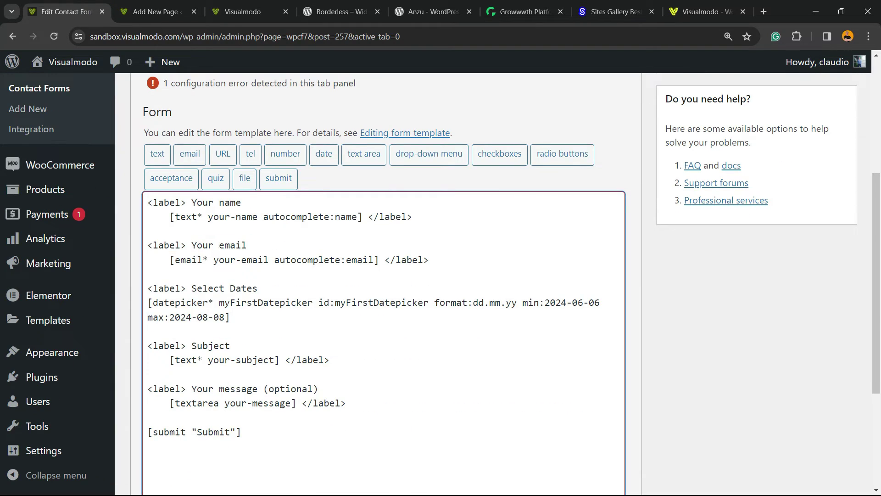
key(Delete)
text(d)
drag(330, 359, 147, 345)
key(ctrl+c)
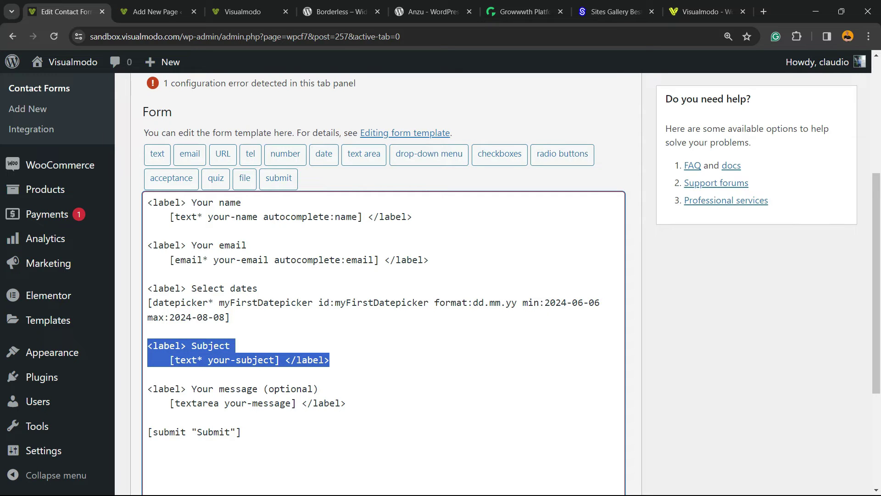
key(BackSpace)
key(BackSpace)
key(BackSpace)
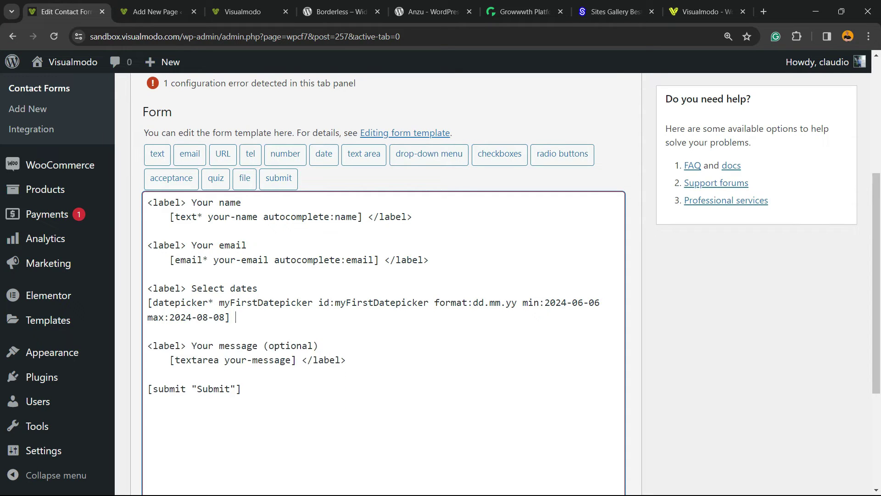
Step: Add a closing </label> tag right after the datepicker field
drag(346, 359, 297, 360)
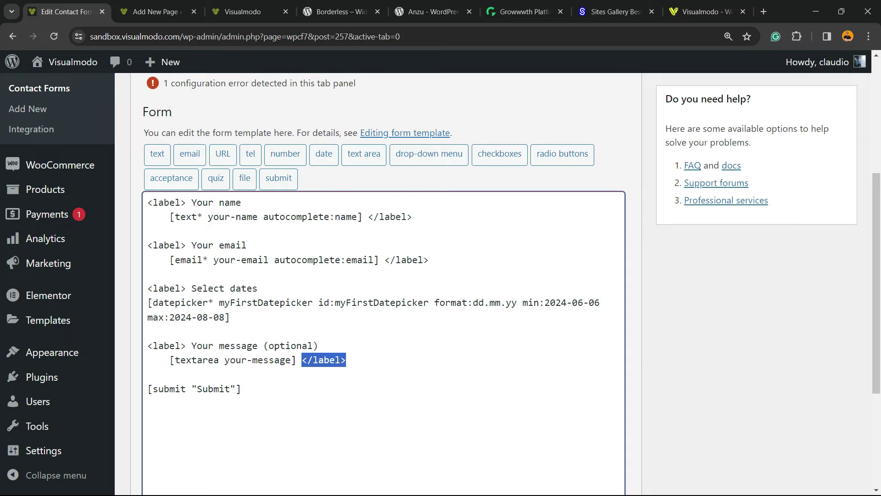
key(Up)
key(Up)
key(Up)
key(ctrl+v)
key(BackSpace)
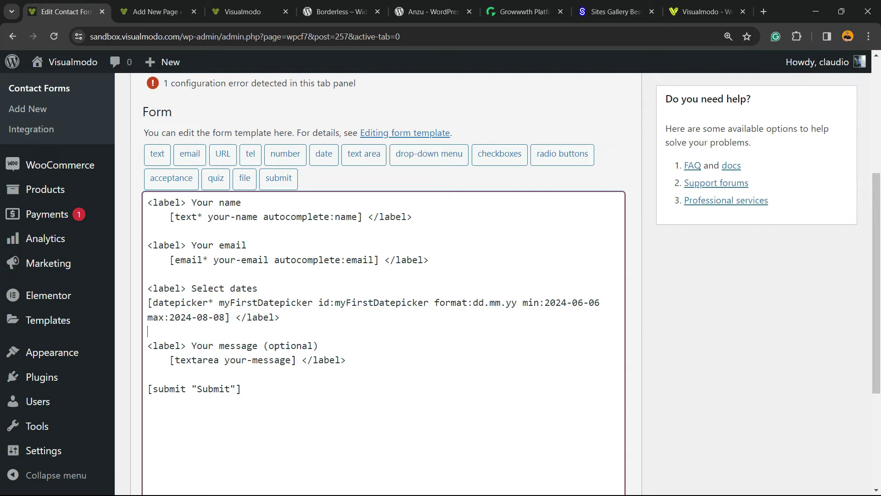
scroll(386, 276, down, 3)
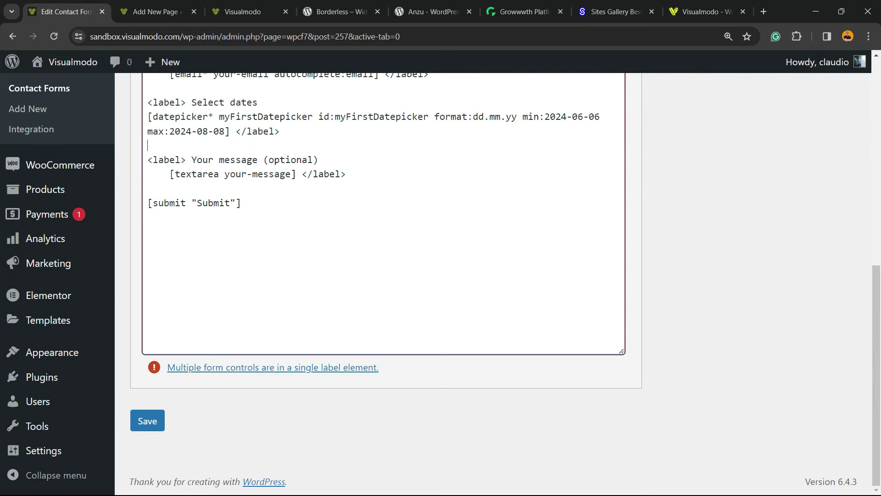
Step: Save Contact form 1 and reload the live page to see the updated fields
click(148, 421)
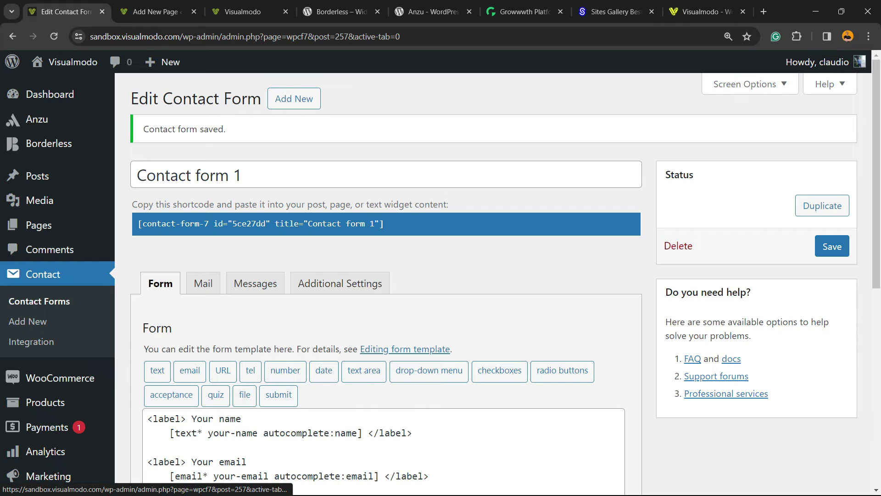
key(ctrl+Tab)
key(F5)
key(ctrl+Tab)
key(F5)
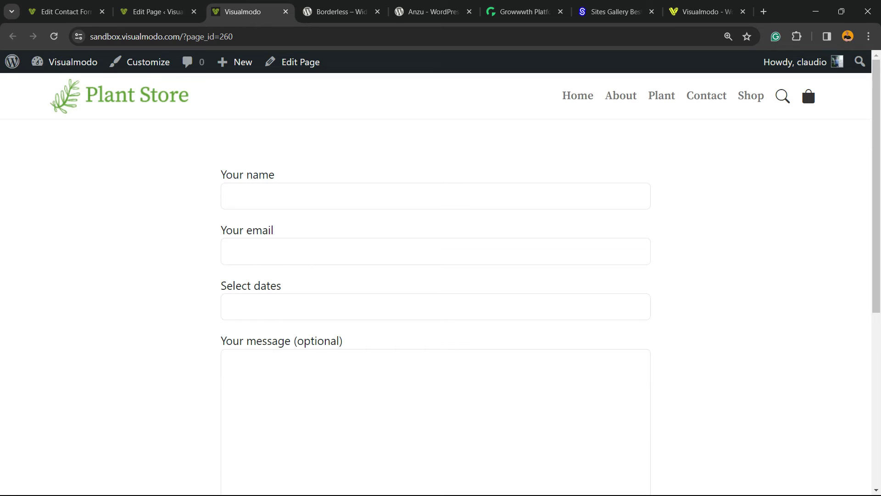
Step: Open the live form's date calendar, which starts at June 2024, then return to the page editor
key(Tab)
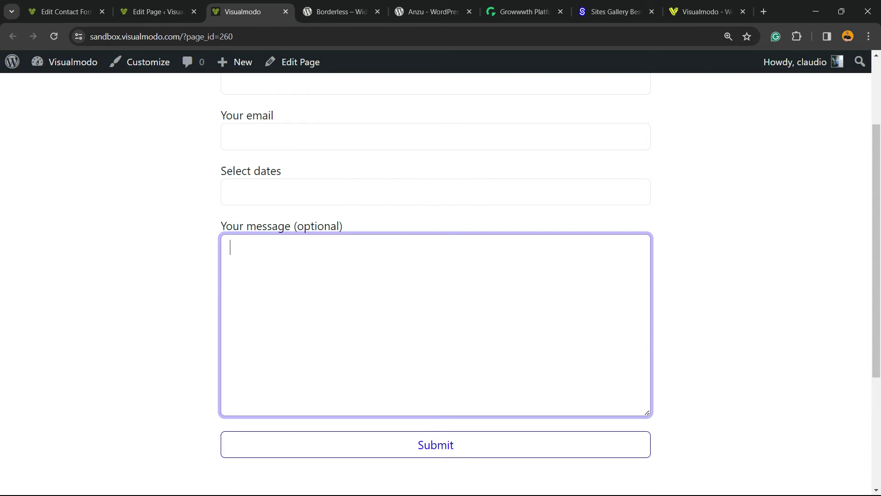
scroll(806, 83, down, 2)
scroll(807, 83, up, 5)
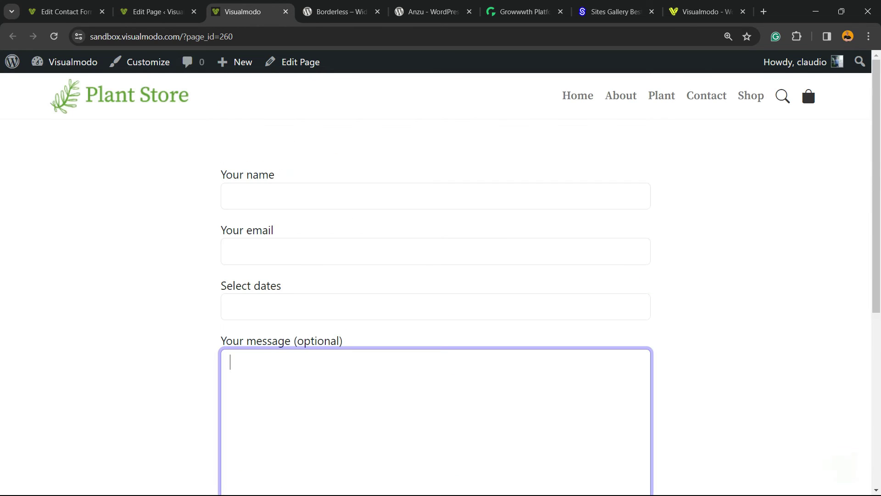
key(shift+Tab)
key(shift+Tab)
key(shift+Tab)
key(shift+Tab)
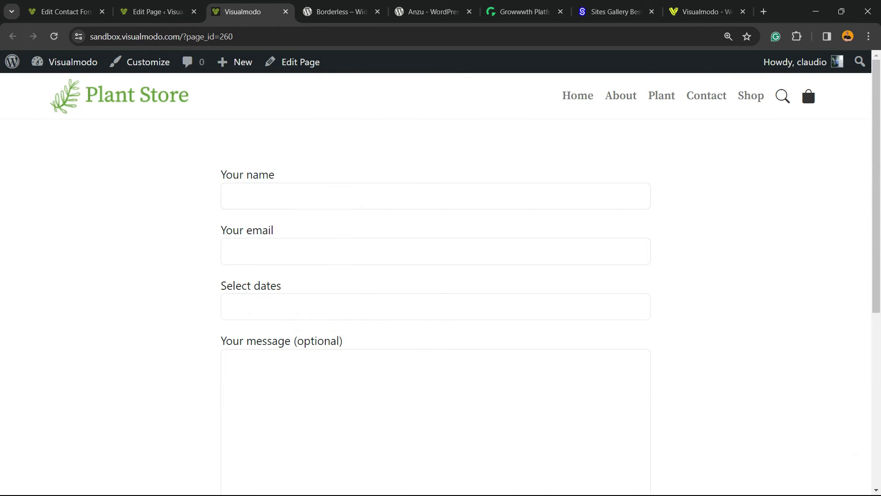
scroll(441, 276, down, 2)
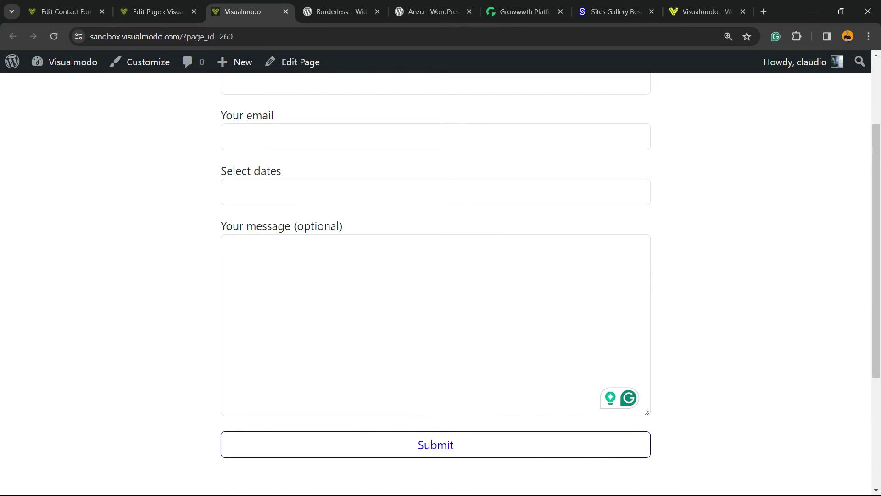
key(Tab)
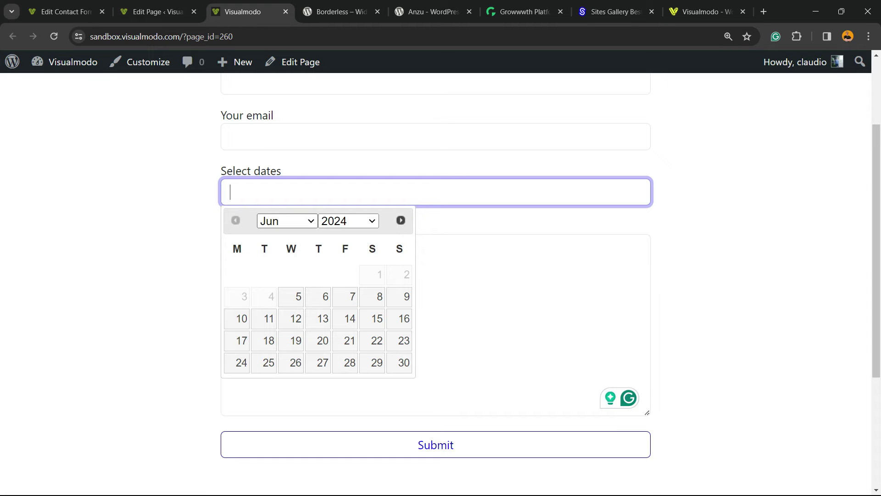
click(155, 11)
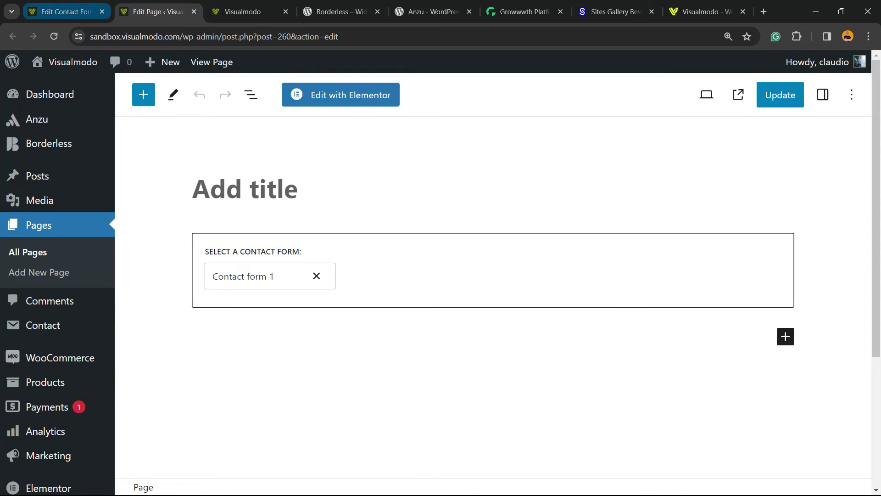
Step: Change the datepicker minimum from min:2024-06-06 to min:2024-02-06 and save Contact form 1
click(65, 11)
scroll(441, 276, down, 2)
scroll(441, 275, down, 1)
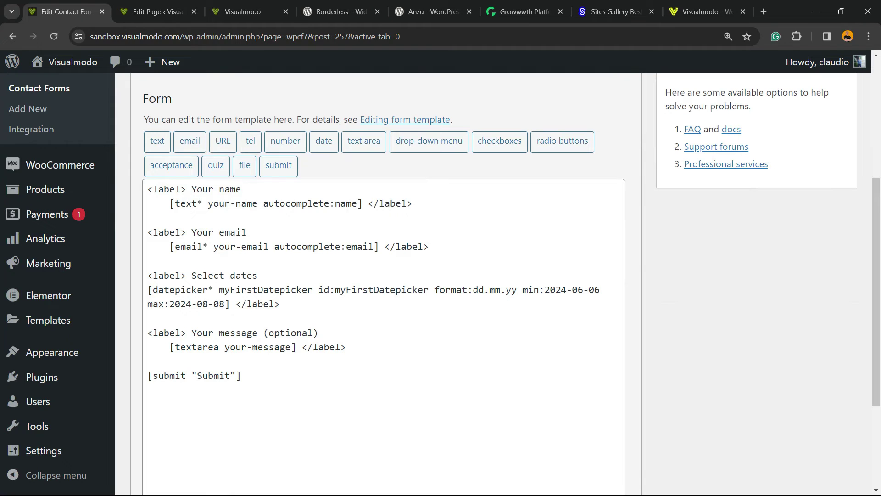
click(583, 289)
key(BackSpace)
text(2)
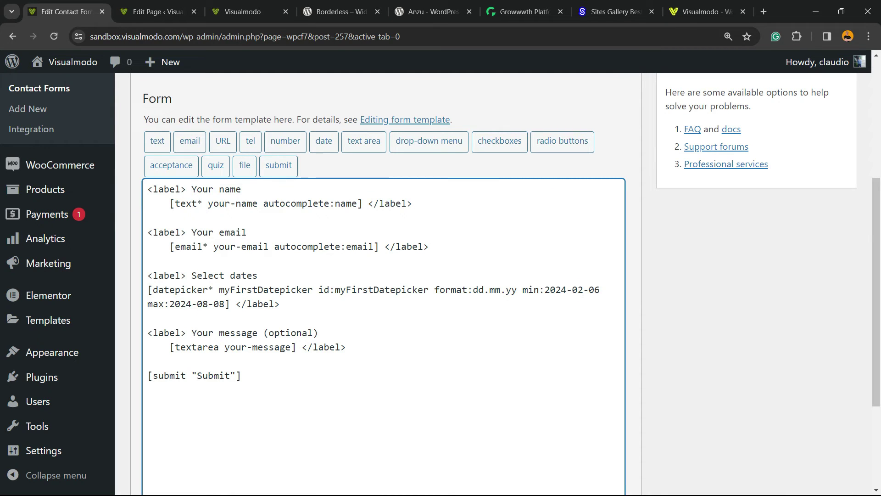
key(shift+Right)
key(shift+Right)
key(shift+Right)
double_click(252, 290)
triple_click(252, 289)
click(252, 289)
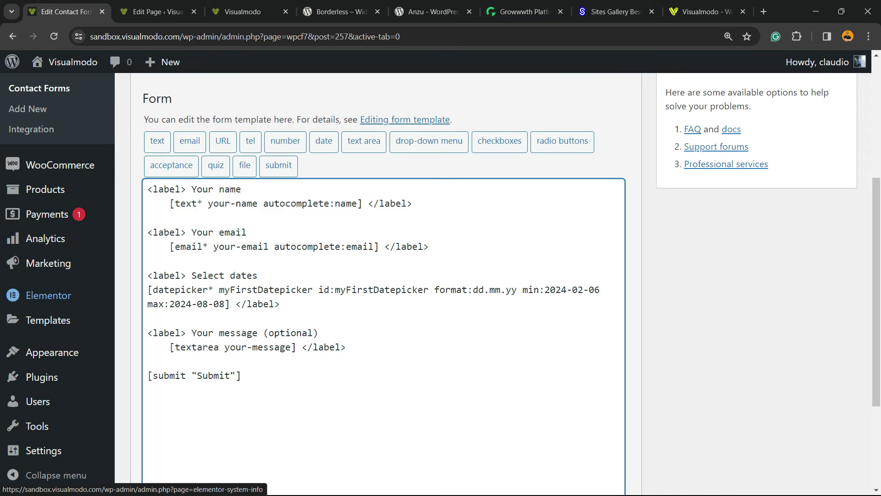
drag(148, 290, 230, 304)
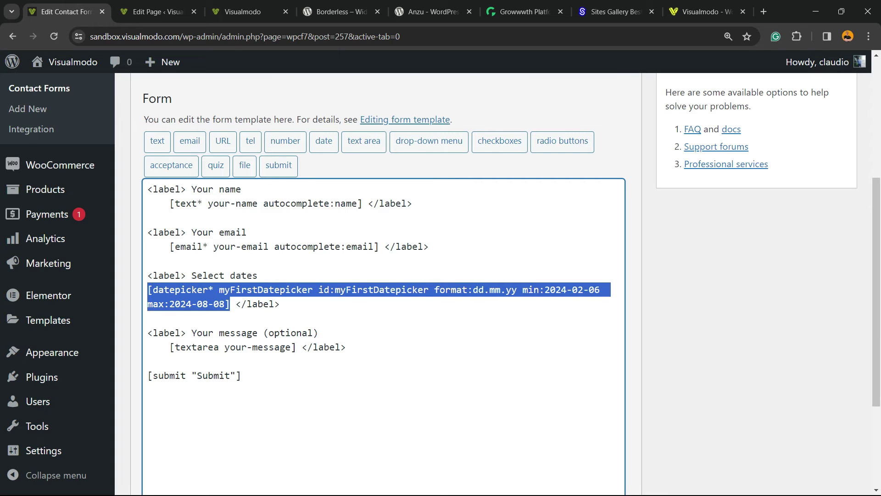
scroll(386, 275, down, 3)
click(148, 420)
Step: Reload the live form page to load the updated date range
key(ctrl+Tab)
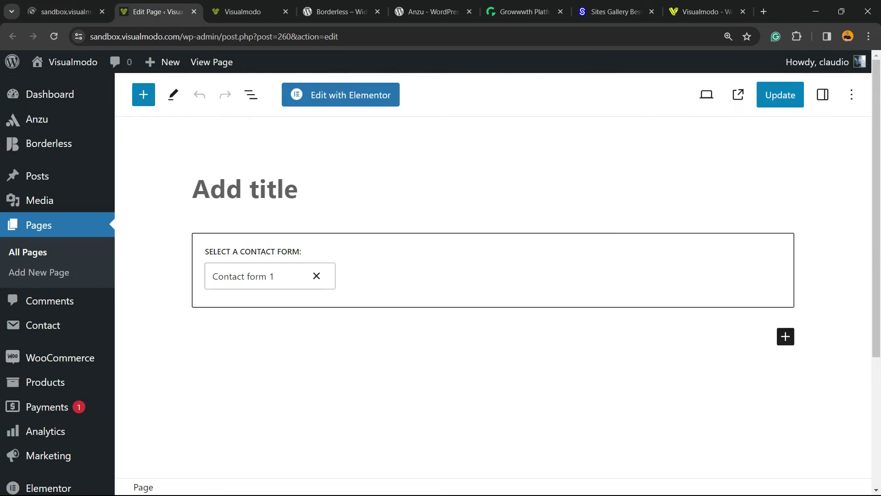
key(ctrl+Tab)
key(F5)
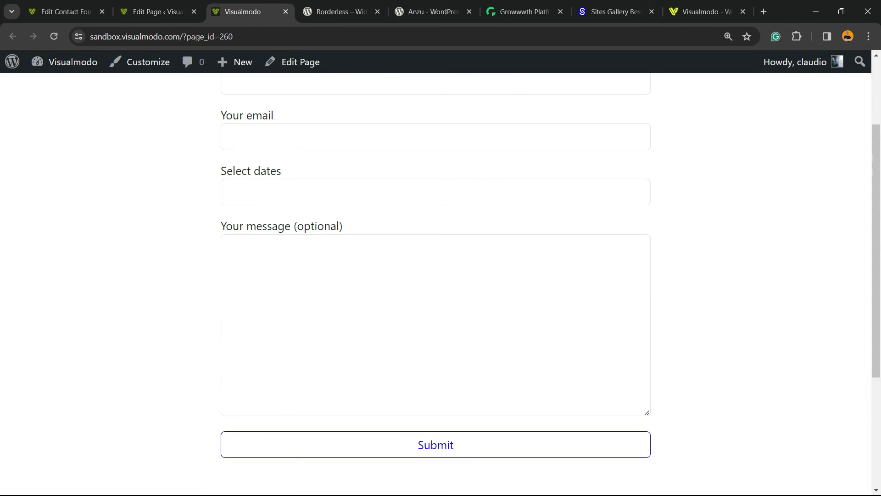
Step: Check that the calendar's month list runs February–August, then pick 14 February 2024
click(436, 191)
click(287, 220)
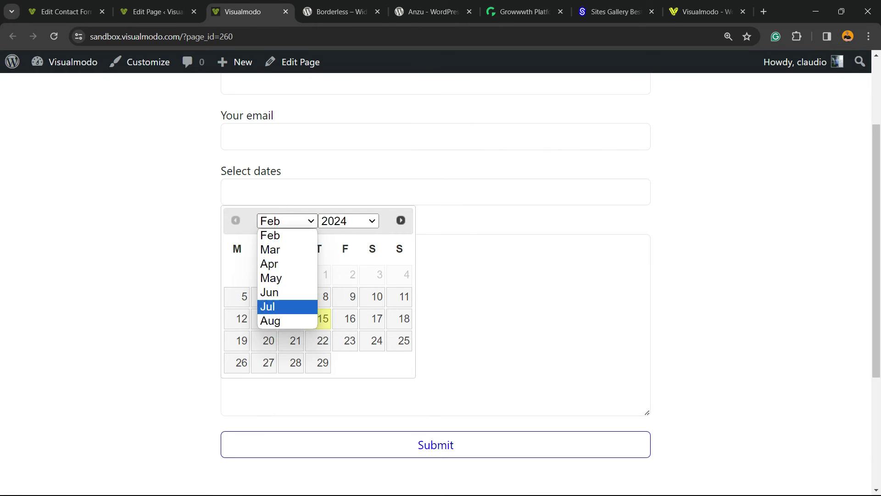
key(Escape)
key(Escape)
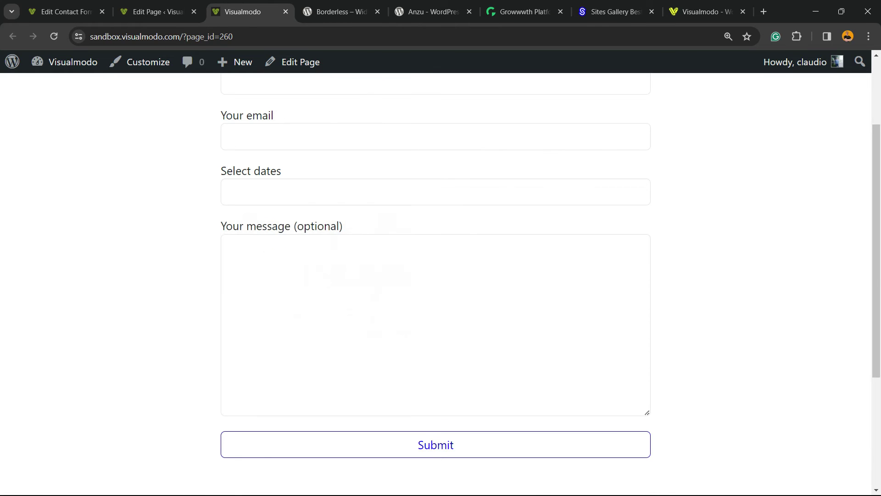
click(295, 318)
scroll(441, 275, up, 2)
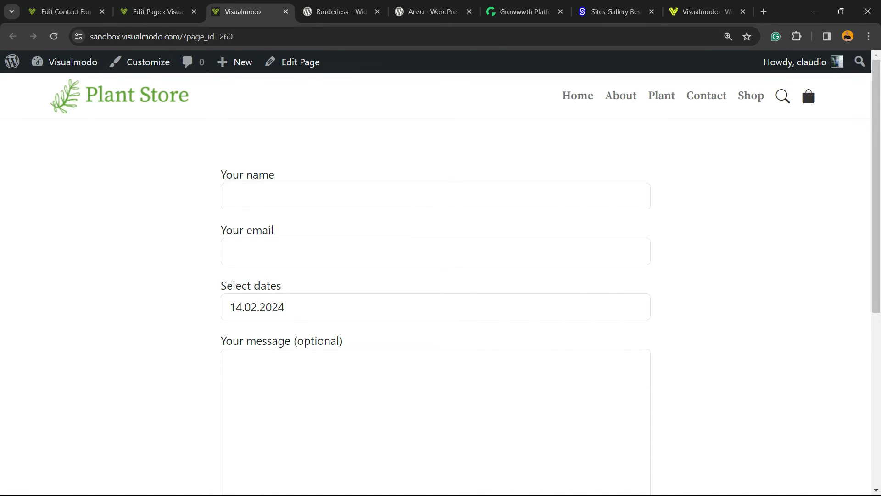
Step: View the Borderless plugin page zoomed out, then look over the Anzu theme page
key(ctrl+Tab)
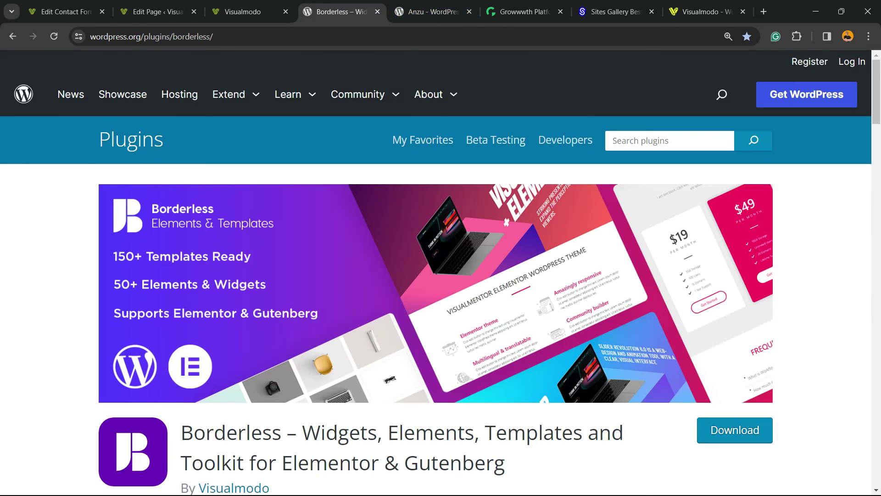
scroll(441, 276, down, 2)
drag(181, 317, 506, 348)
key(ctrl+minus)
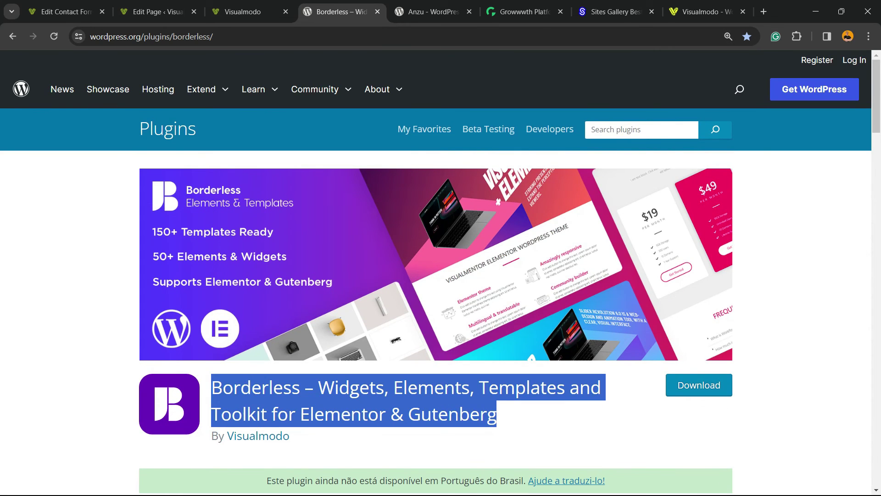
key(ctrl+Tab)
triple_click(189, 272)
click(188, 273)
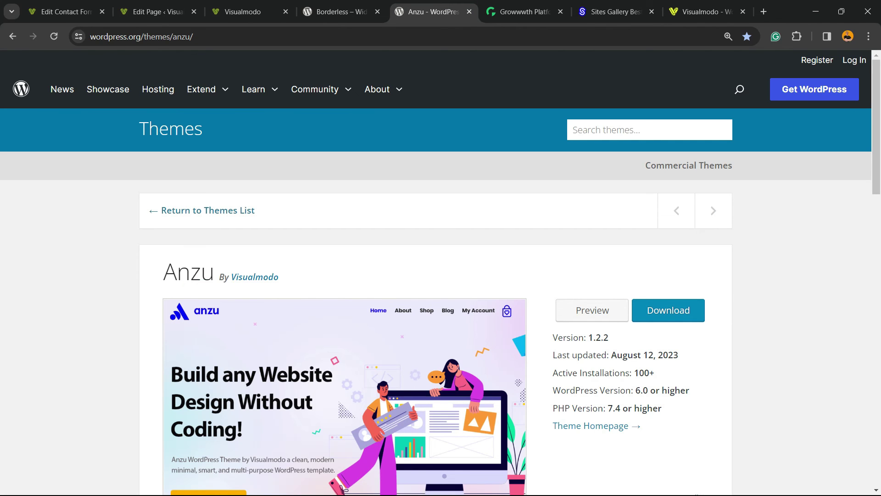
Step: Browse the Growwwth site cards and the Sites Gallery showcase, returning to its top
click(524, 12)
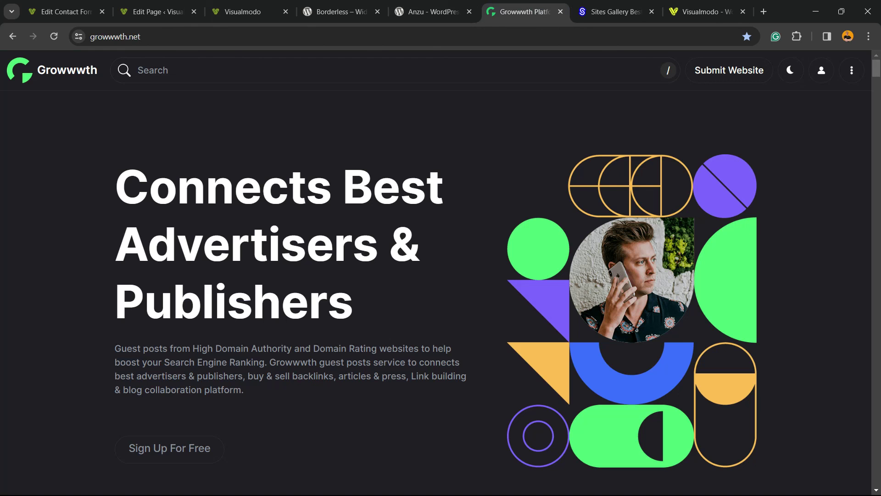
triple_click(246, 243)
scroll(441, 275, down, 3)
scroll(441, 276, down, 3)
scroll(441, 276, down, 3)
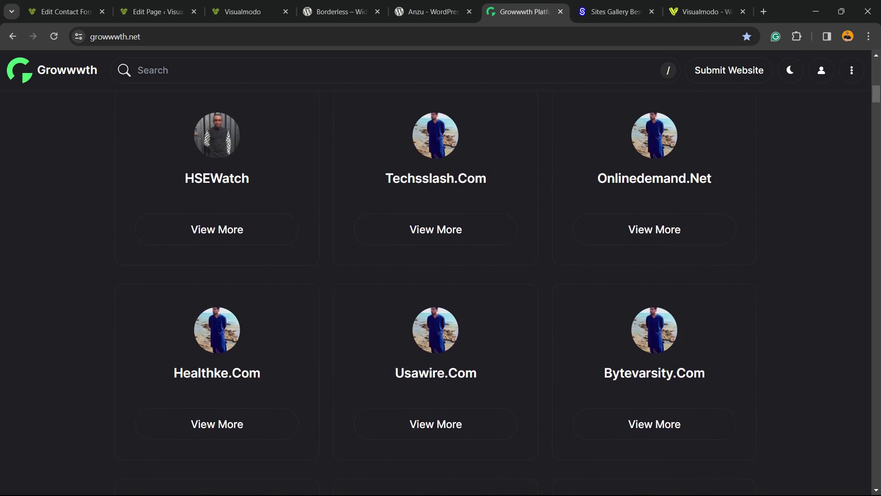
scroll(441, 275, down, 3)
scroll(436, 158, down, 5)
scroll(436, 158, down, 5)
scroll(436, 158, down, 5)
scroll(436, 158, down, 5)
key(ctrl+Tab)
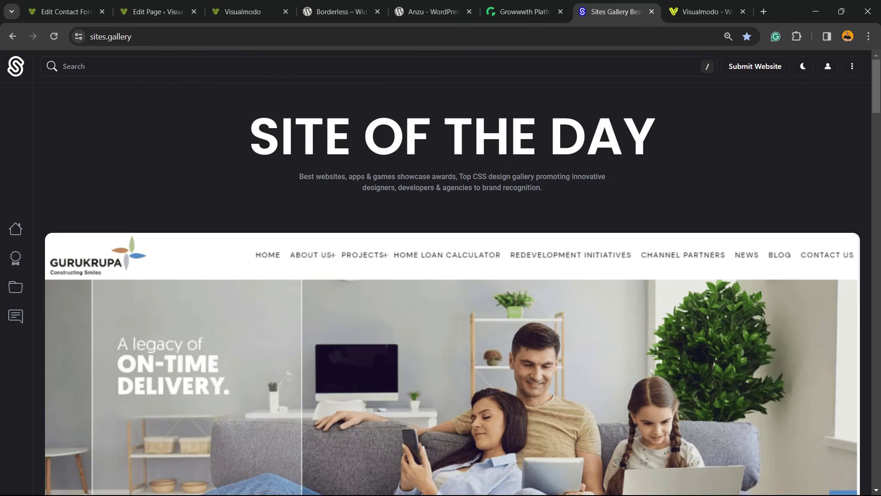
scroll(442, 275, down, 3)
scroll(440, 276, down, 5)
scroll(154, 163, down, 1)
scroll(154, 164, down, 3)
scroll(155, 164, down, 2)
scroll(154, 164, down, 3)
scroll(154, 164, down, 3)
scroll(154, 164, down, 3)
scroll(154, 164, down, 3)
scroll(154, 164, down, 4)
scroll(154, 163, down, 3)
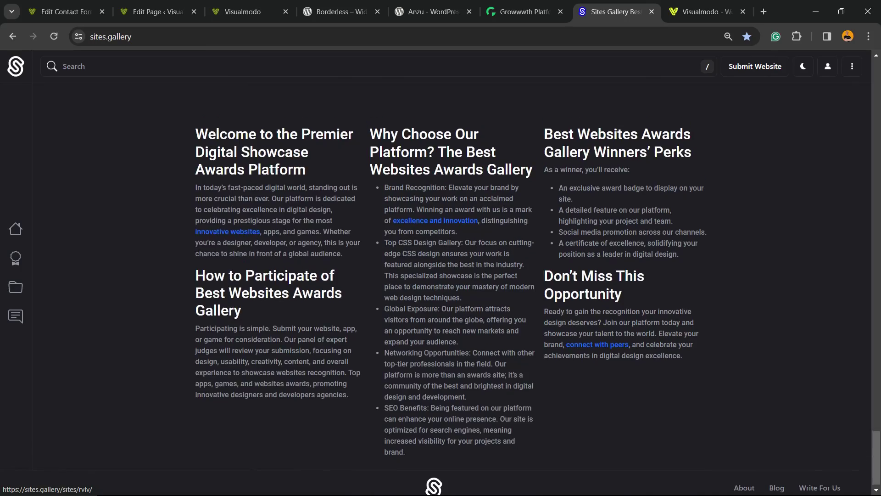
scroll(154, 164, down, 3)
key(Home)
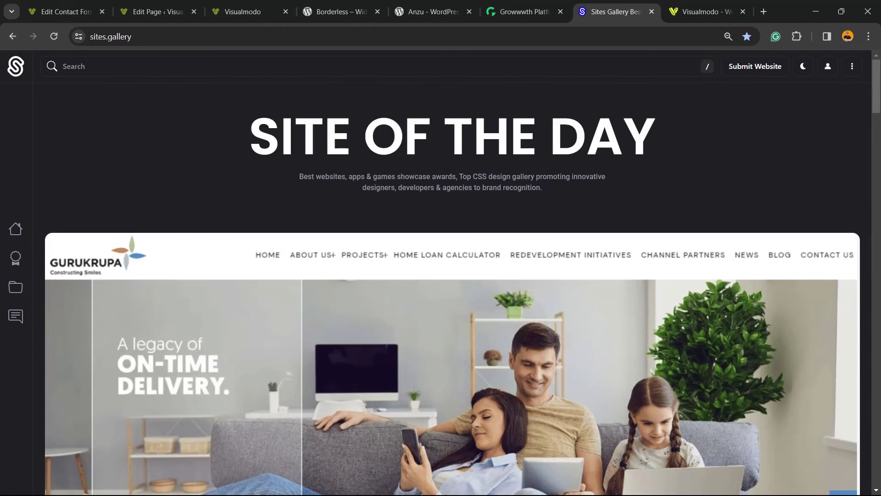
key(ctrl+Tab)
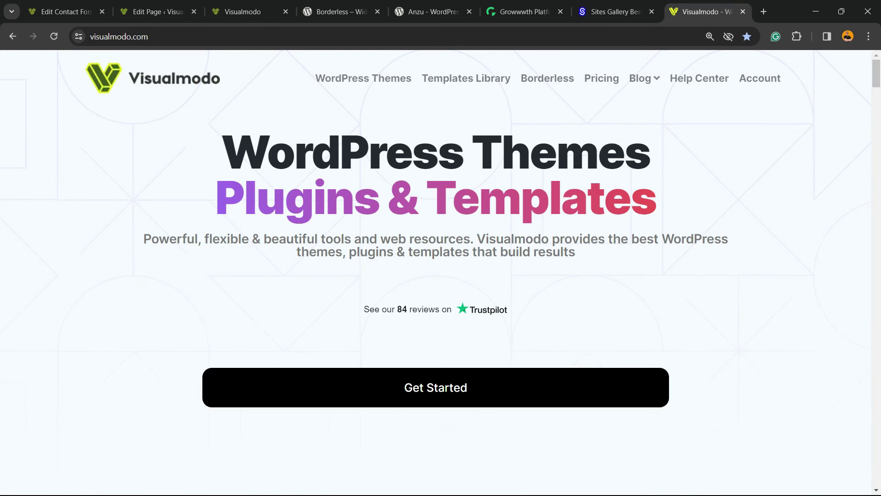
Step: Open Visualmodo's Templates Library to browse designs like Chocolat, Hospital and Freelancer
click(466, 78)
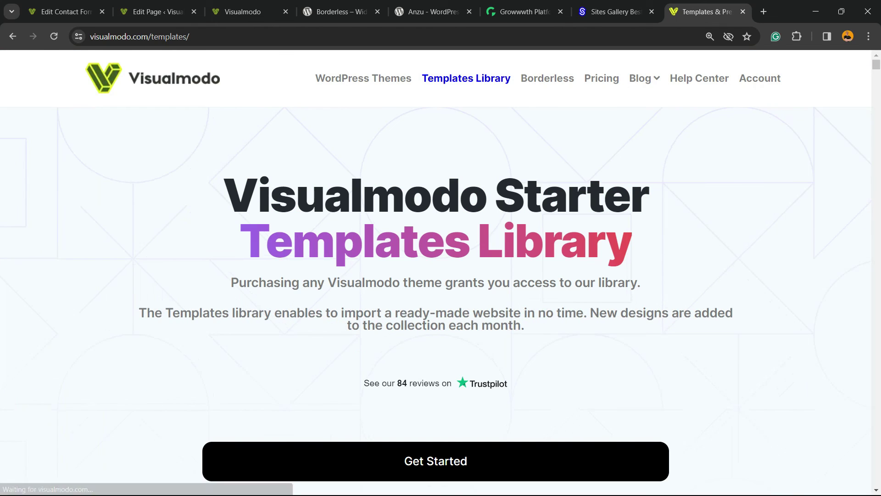
scroll(264, 276, down, 3)
scroll(263, 276, down, 4)
scroll(263, 275, down, 3)
scroll(264, 276, down, 5)
scroll(264, 275, down, 3)
scroll(264, 276, down, 5)
scroll(264, 276, down, 3)
scroll(264, 276, down, 8)
scroll(263, 276, down, 4)
scroll(264, 276, down, 5)
scroll(264, 275, down, 8)
scroll(264, 276, down, 4)
scroll(263, 275, down, 6)
scroll(264, 275, down, 3)
scroll(263, 275, down, 5)
scroll(264, 276, down, 4)
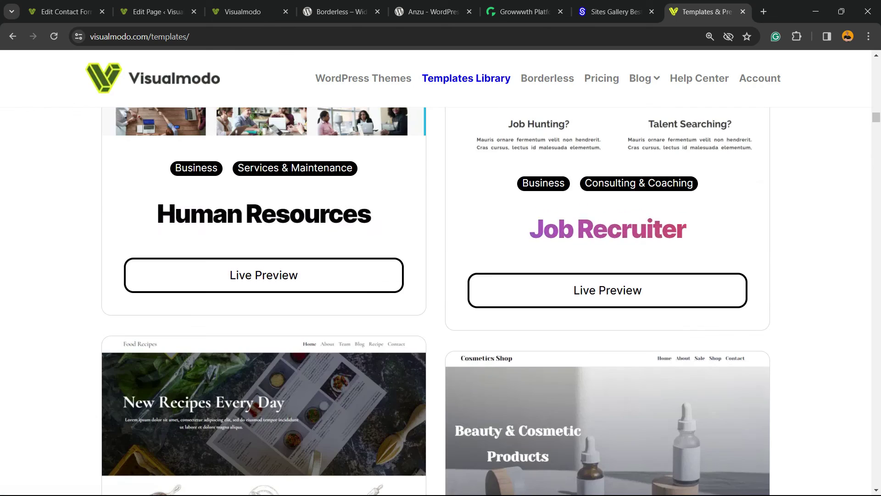
scroll(264, 276, down, 8)
scroll(264, 276, down, 8)
scroll(264, 275, down, 6)
scroll(263, 275, down, 3)
scroll(264, 275, down, 3)
scroll(264, 275, down, 3)
scroll(264, 275, down, 3)
scroll(264, 276, down, 2)
scroll(264, 275, down, 2)
scroll(264, 276, down, 4)
scroll(263, 275, down, 3)
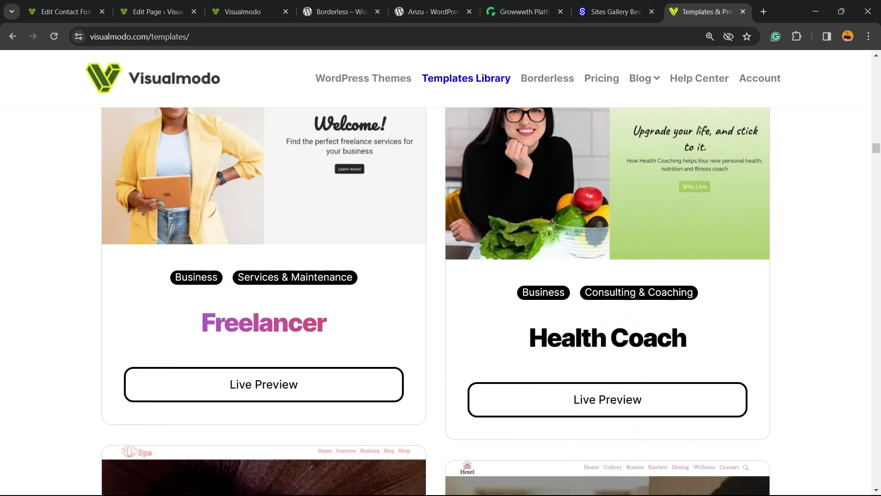